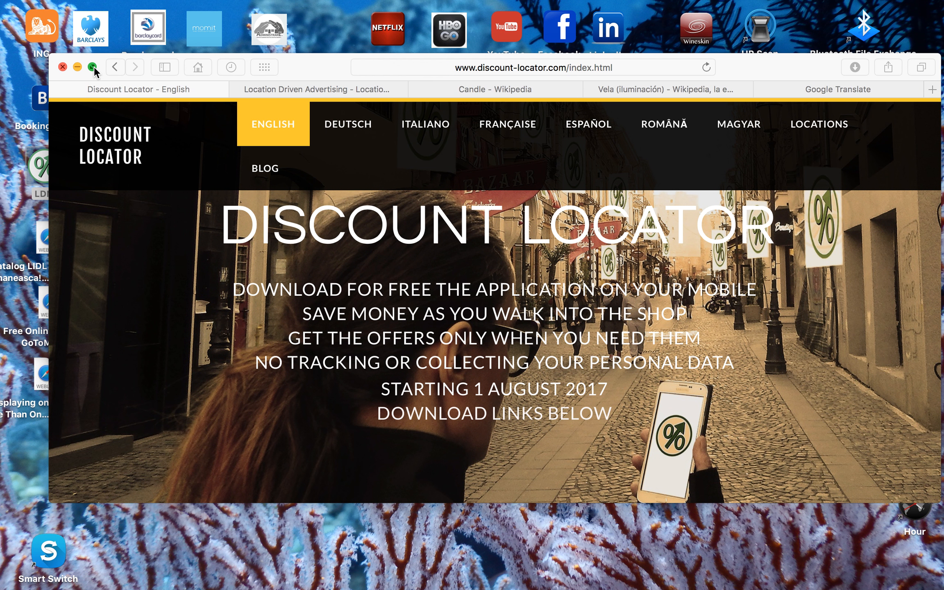
Step: Expand the browser window to full screen and examine the Discount Locator home page's download links and app screenshots
left_click(93, 67)
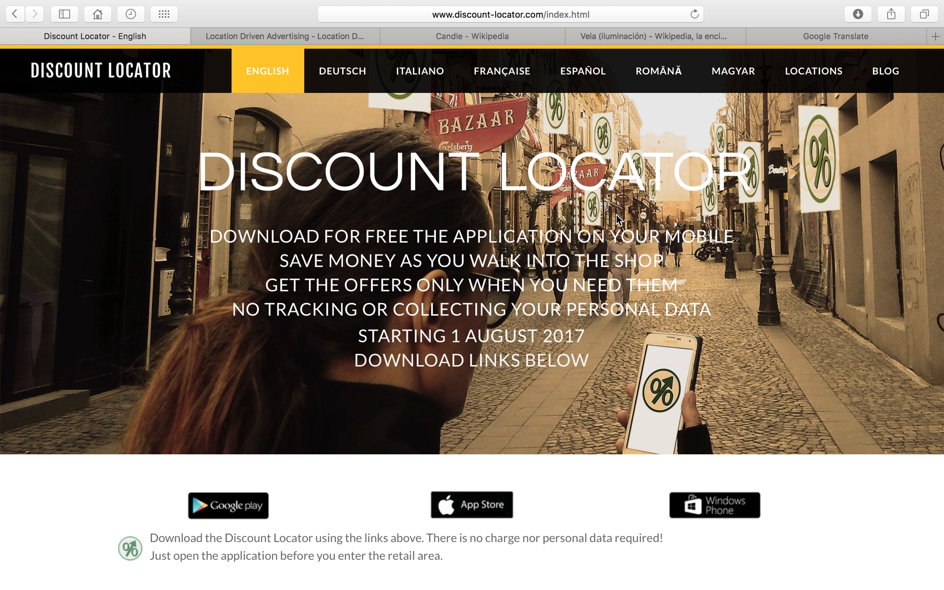
scroll(629, 213, "down", 10)
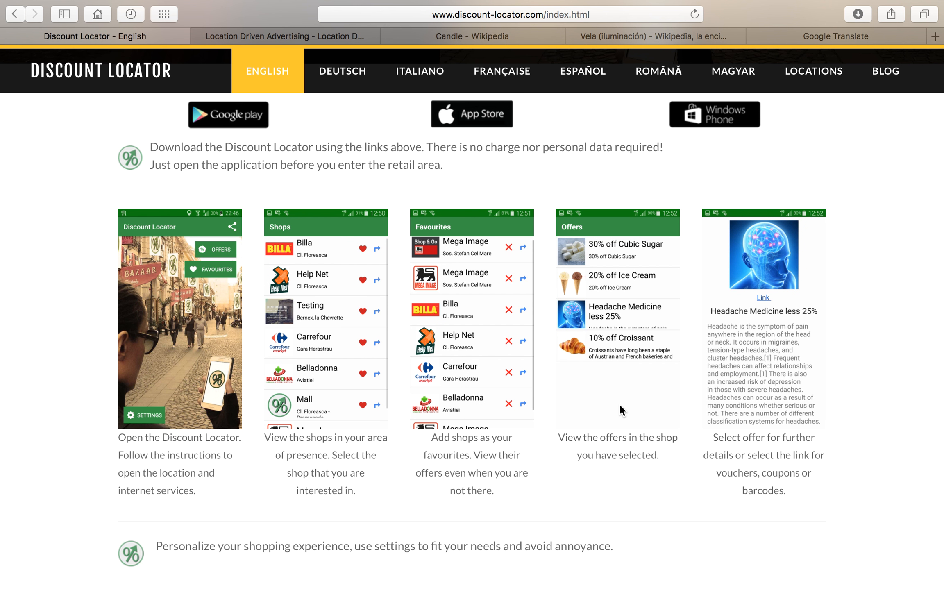
scroll(620, 406, "up", 1)
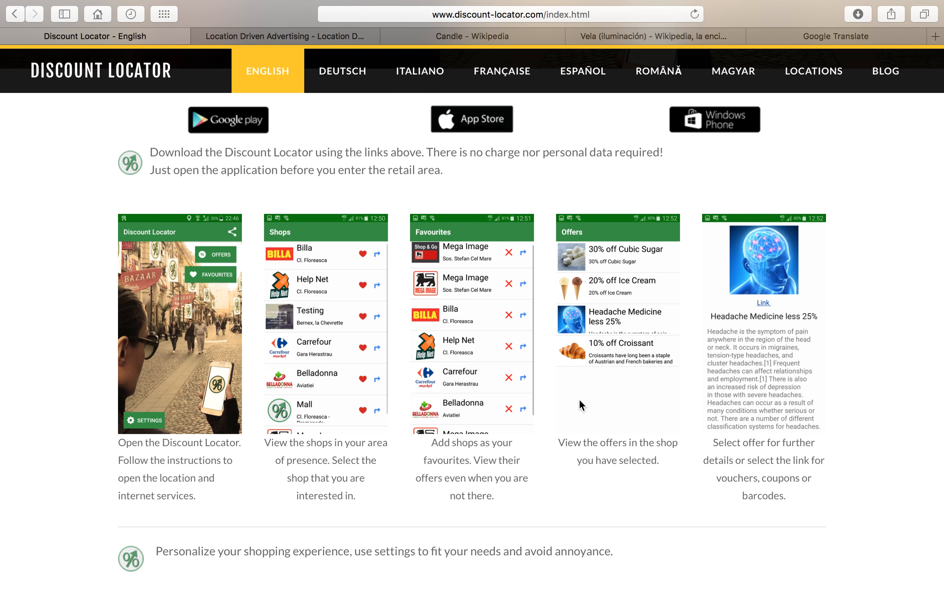
scroll(579, 404, "up", 5)
scroll(579, 399, "up", 8)
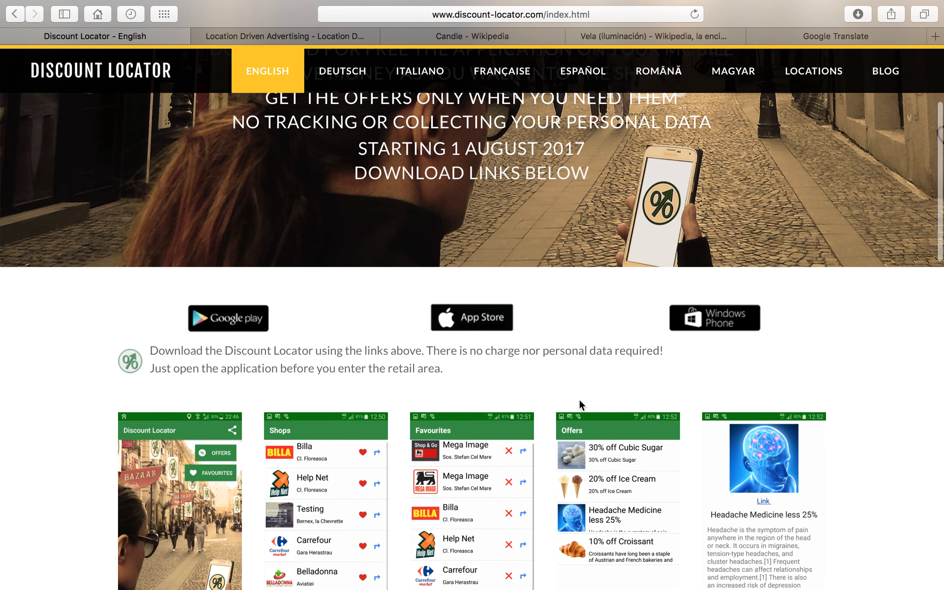
scroll(580, 399, "down", 12)
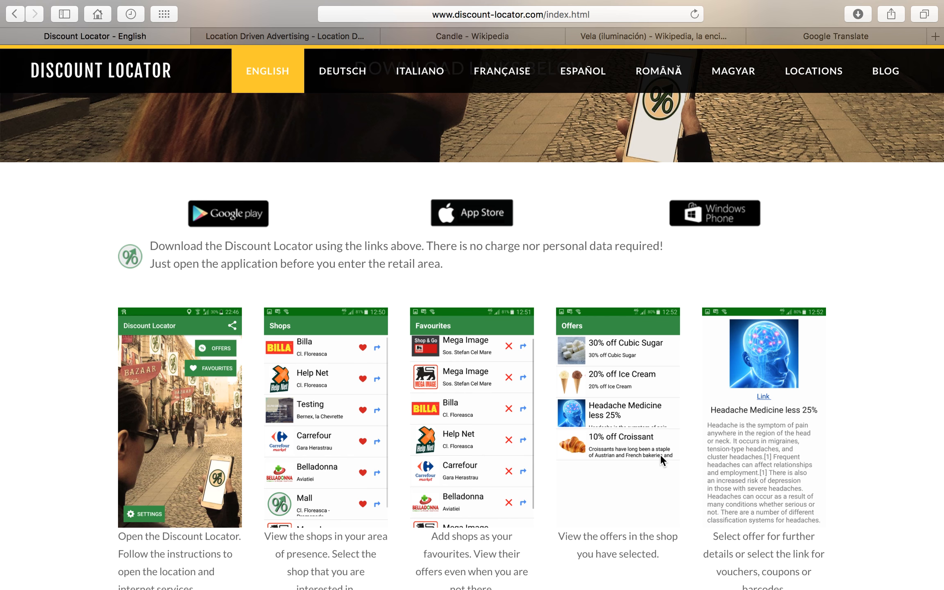
scroll(660, 454, "up", 8)
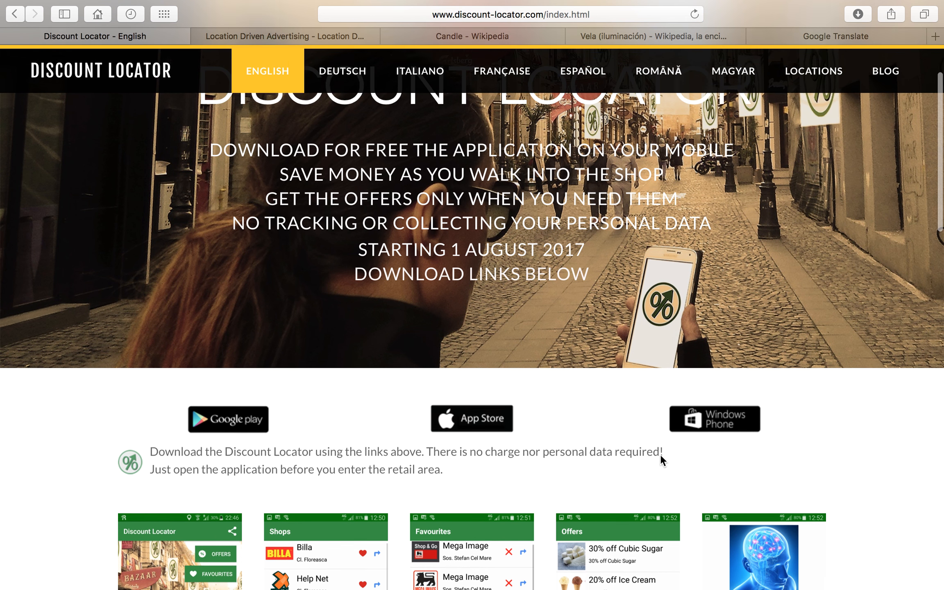
scroll(660, 454, "up", 1)
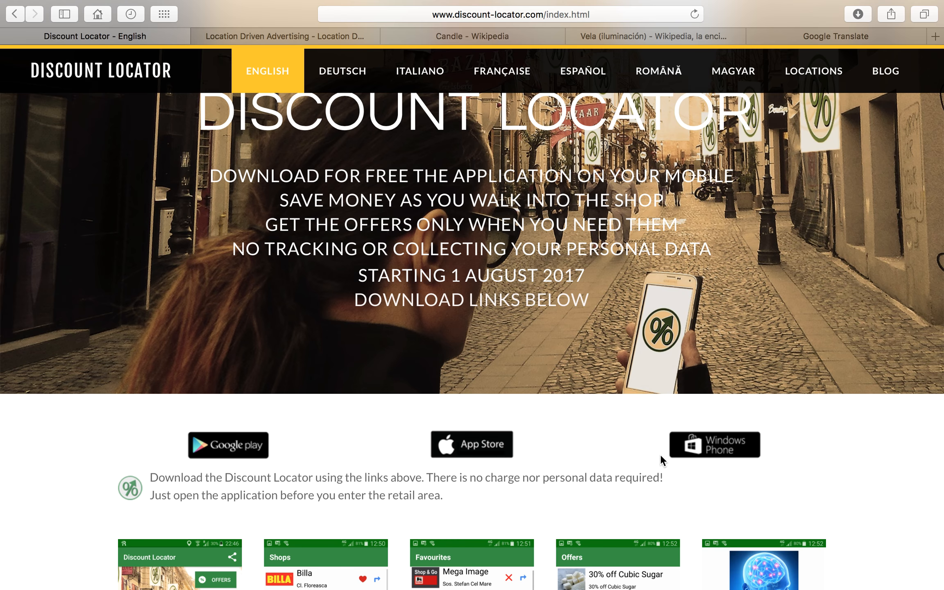
Step: Switch to the Location Driven Advertising site and open its login page for managing campaigns
left_click(302, 38)
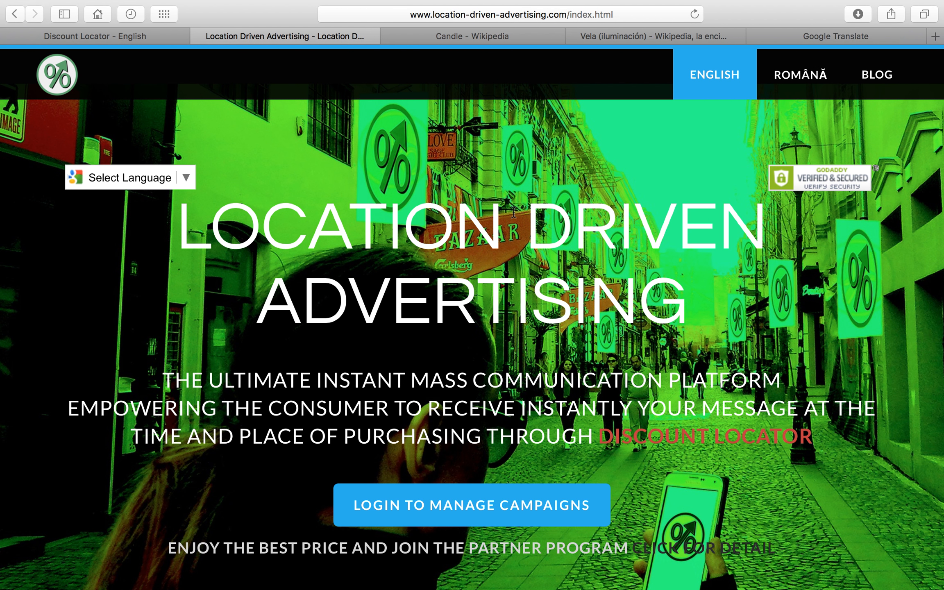
mouse_move(715, 74)
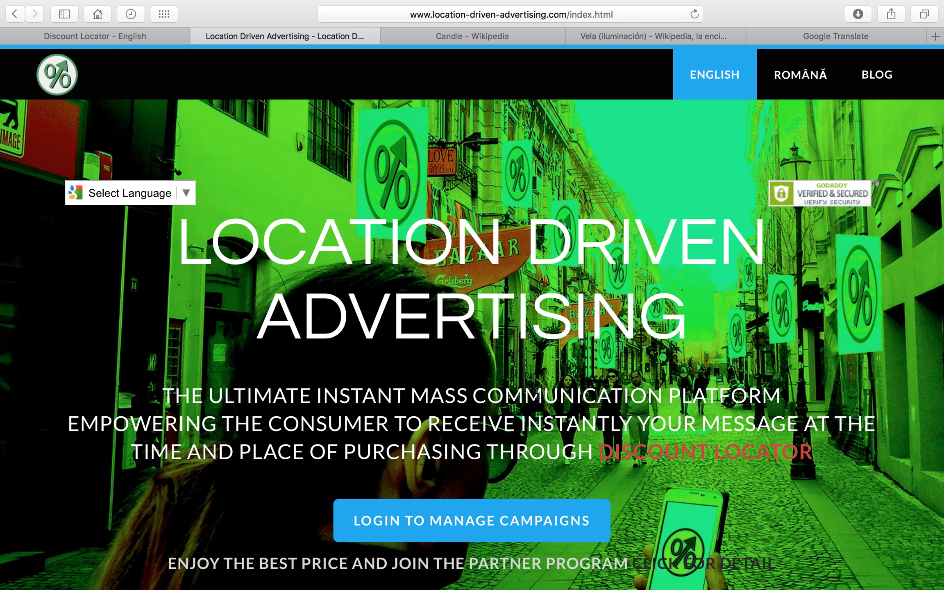
left_click(478, 534)
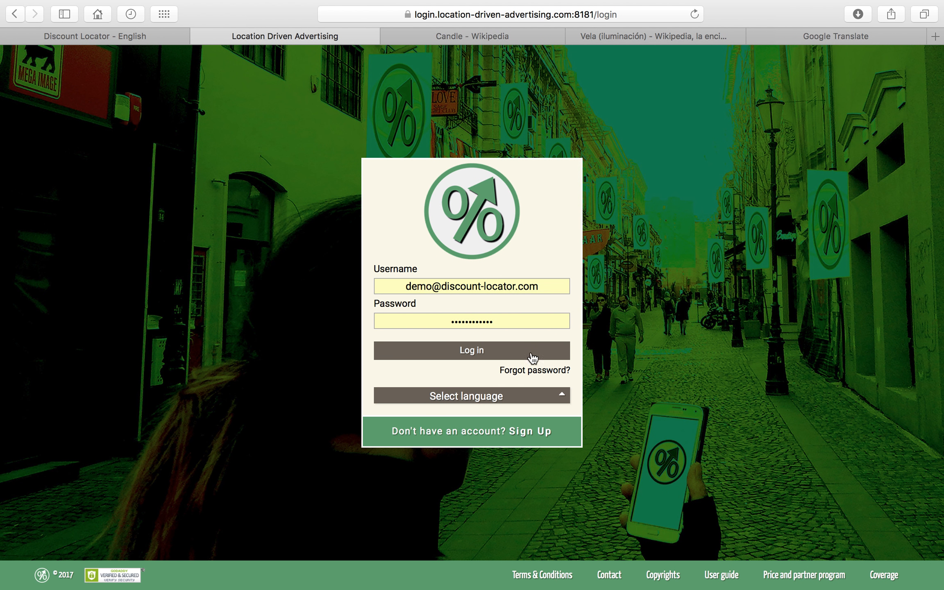
Step: Set the login page language to English and log in with the prefilled demo account credentials
left_click(525, 396)
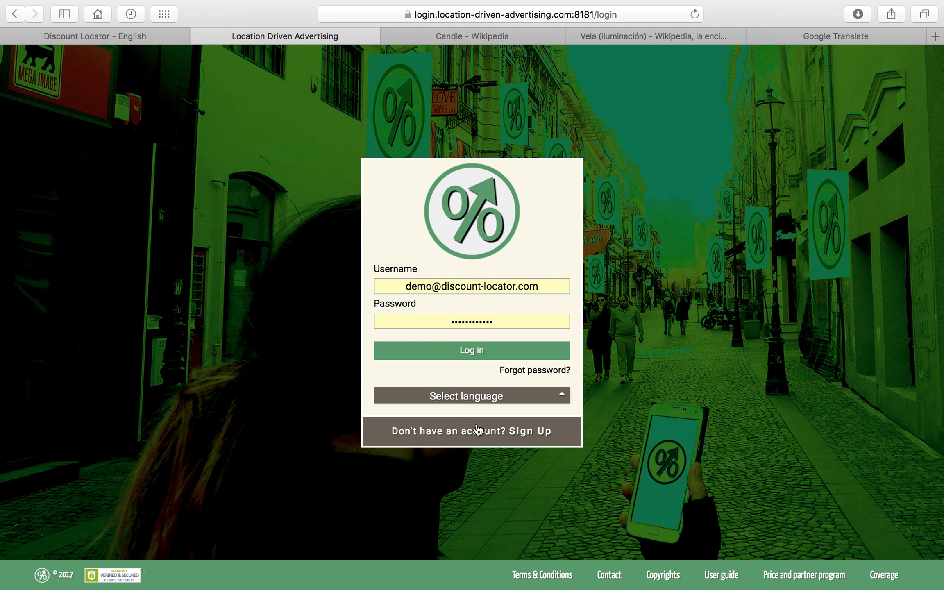
mouse_move(544, 394)
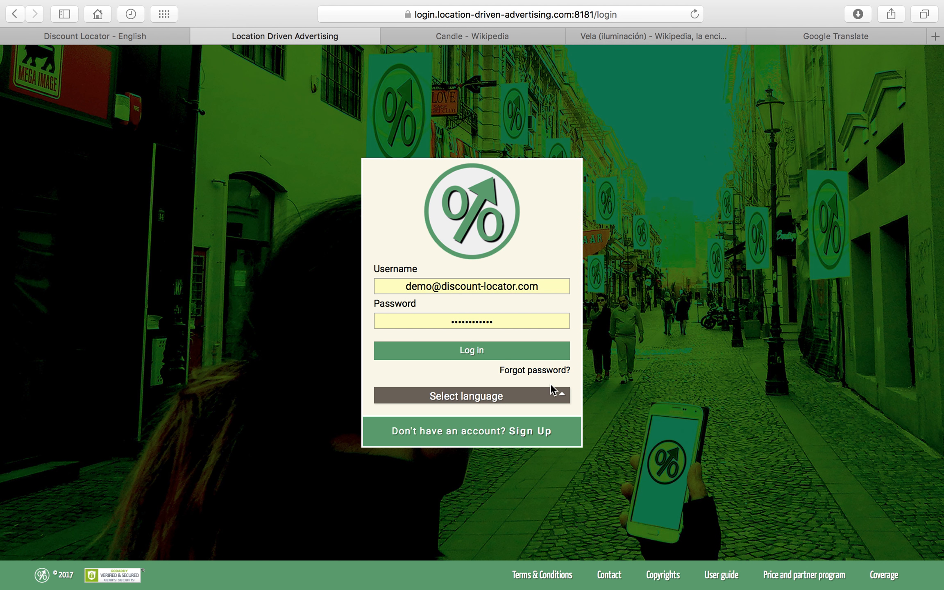
left_click(558, 396)
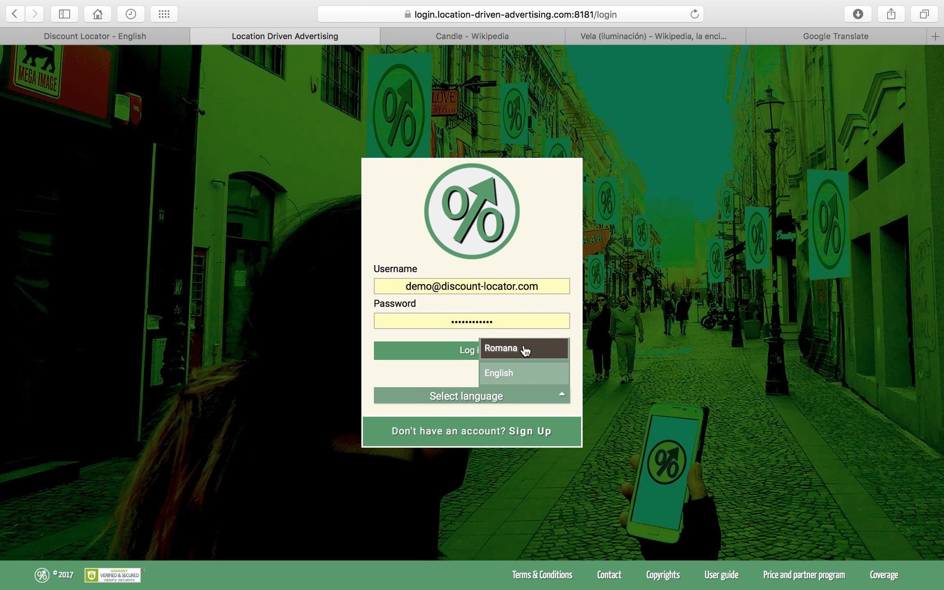
left_click(510, 376)
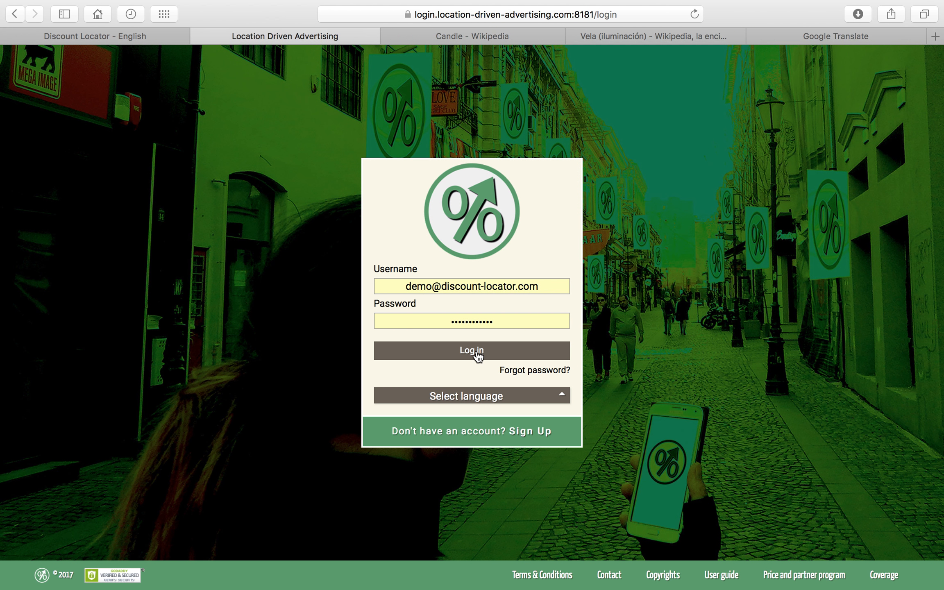
left_click(477, 352)
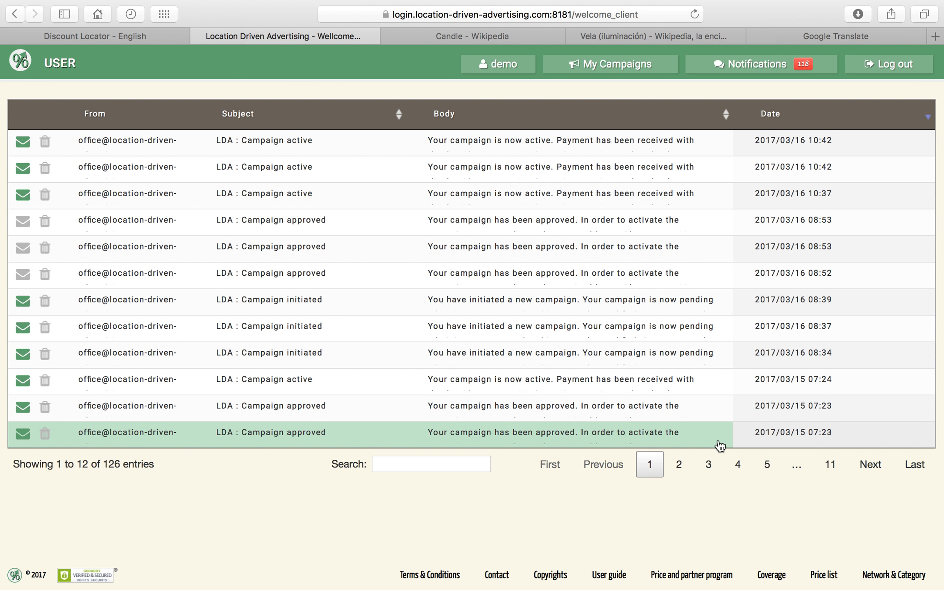
Step: Open the account's campaign list and start creating a new campaign
left_click(621, 67)
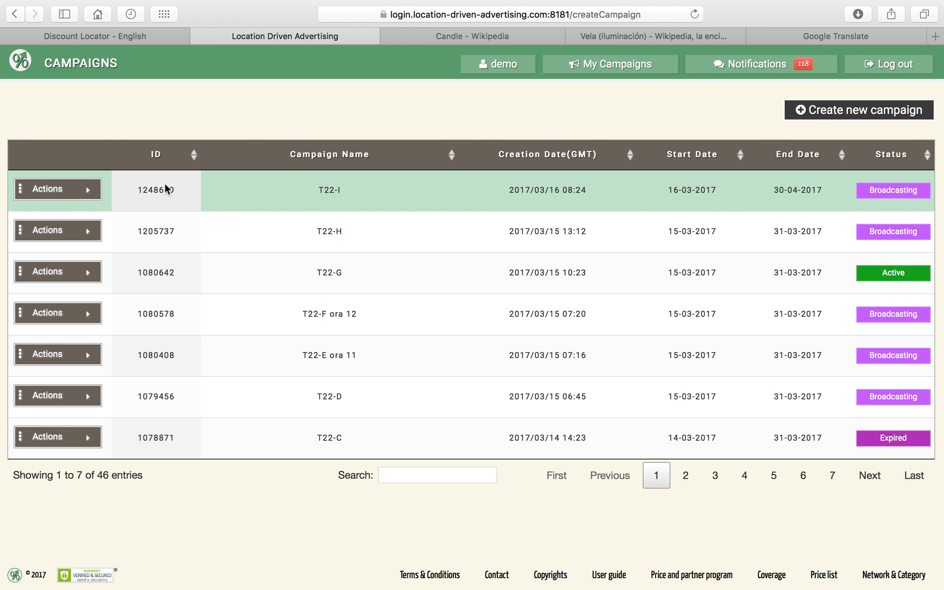
left_click(94, 191)
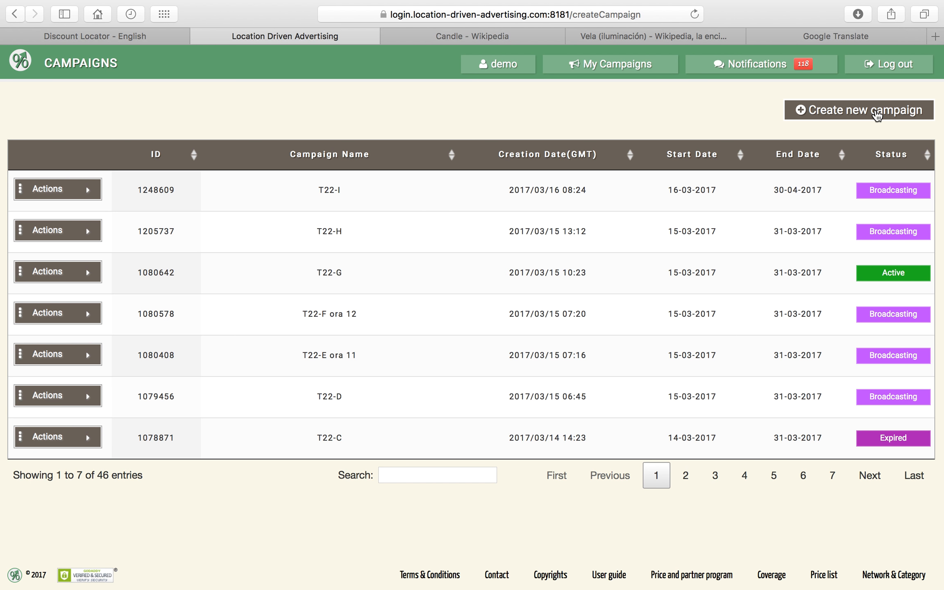
left_click(877, 116)
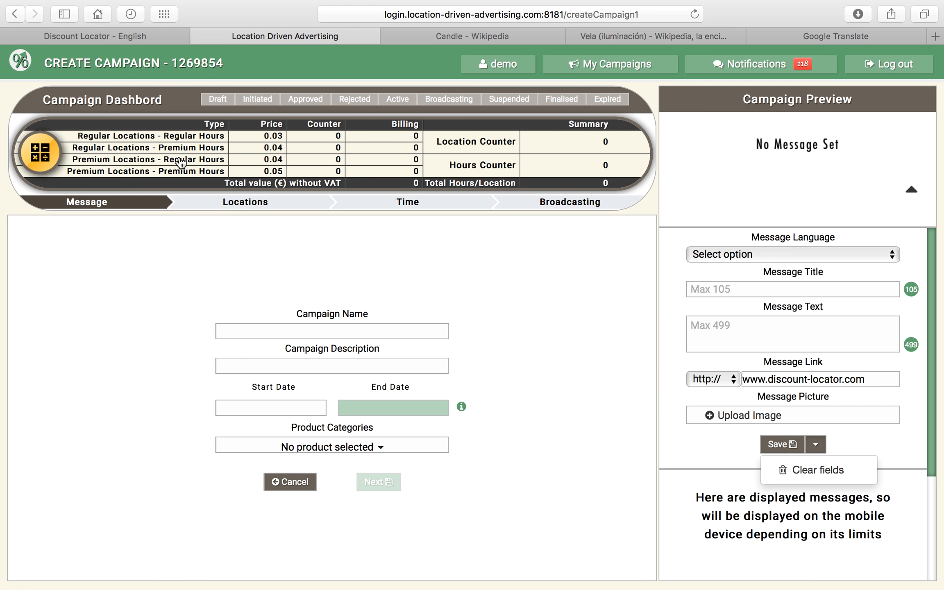
Step: Name the campaign "Demo Candles" and enter "Demo Candles in March" as its description
scroll(180, 163, "down", 1)
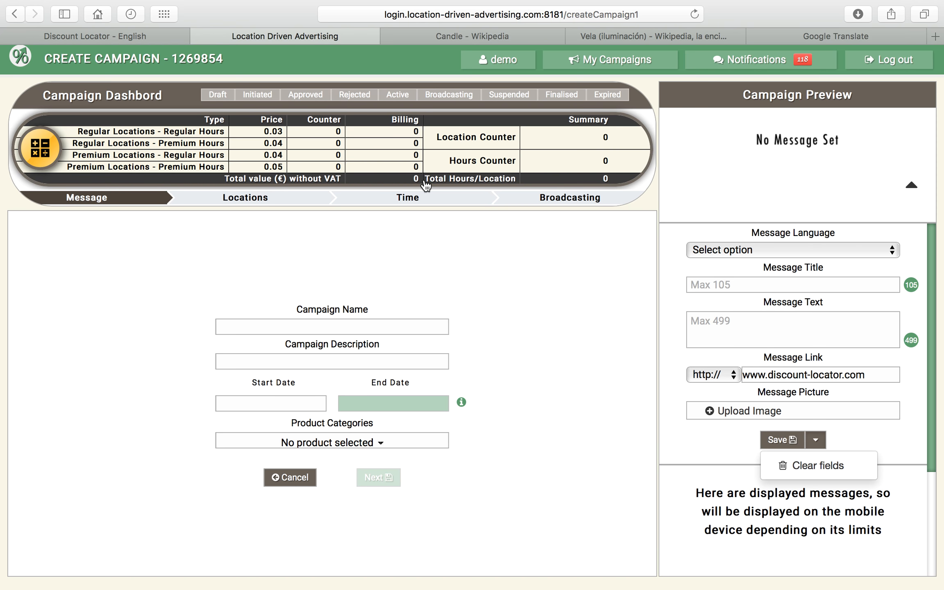
left_click(341, 326)
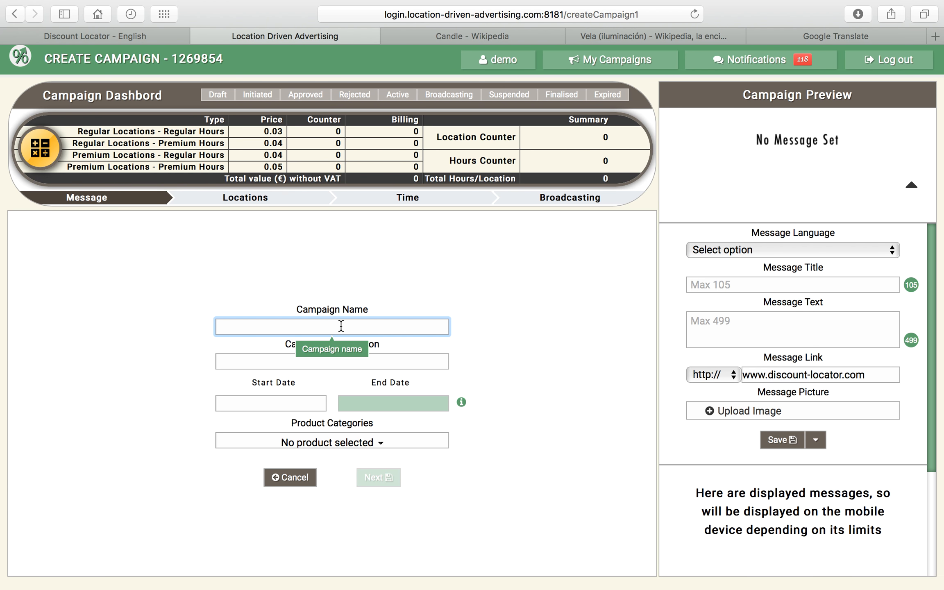
type("Demo Candles")
left_click(335, 360)
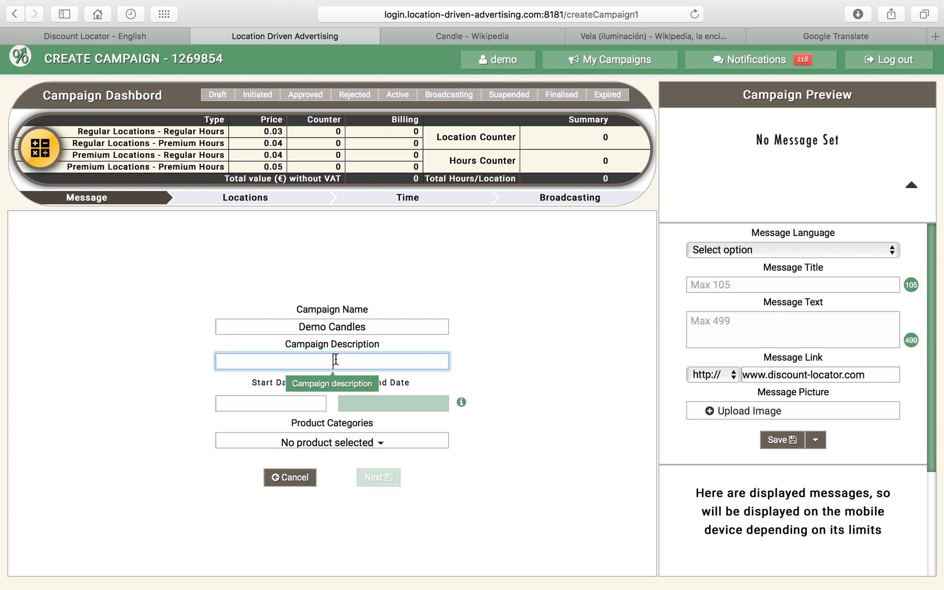
type("Demo Candles in")
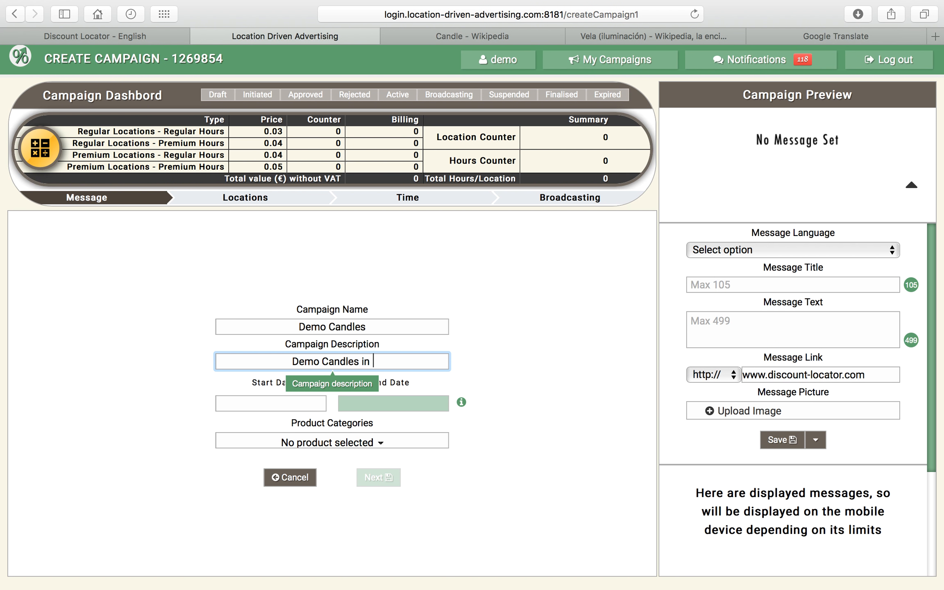
type(" Ma")
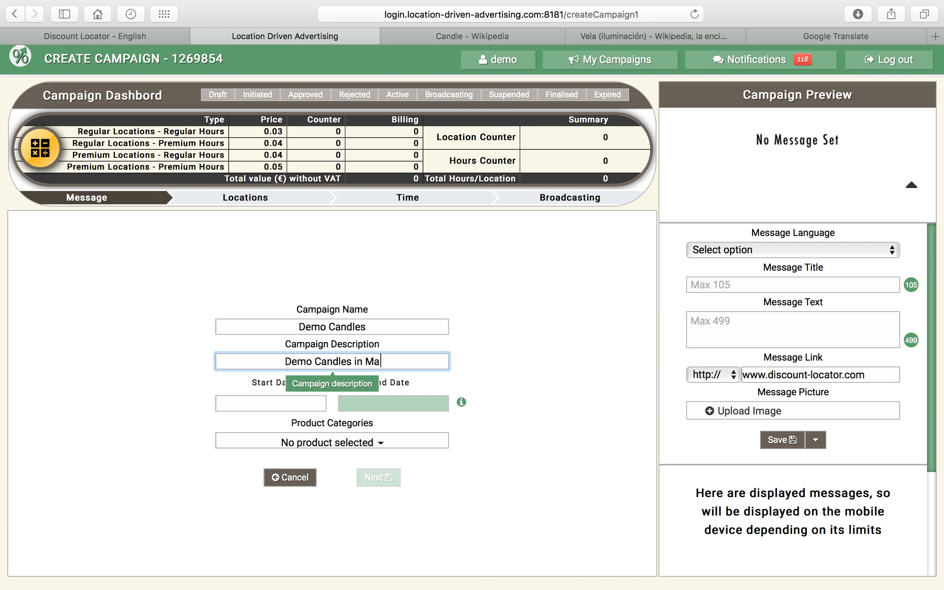
type("rch")
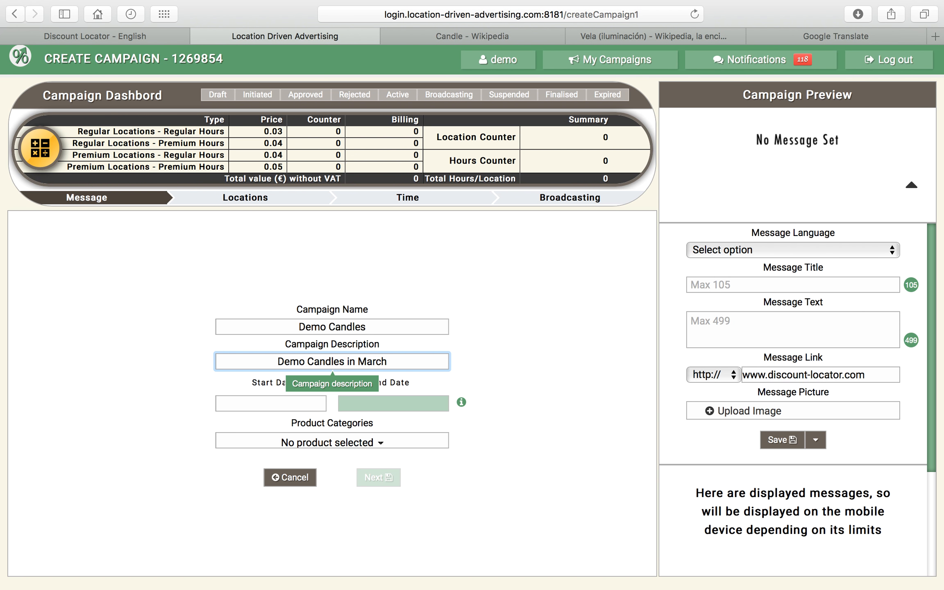
Step: Set the campaign's start date to 16-03-2017 and its end date to 31-03-2017
left_click(277, 405)
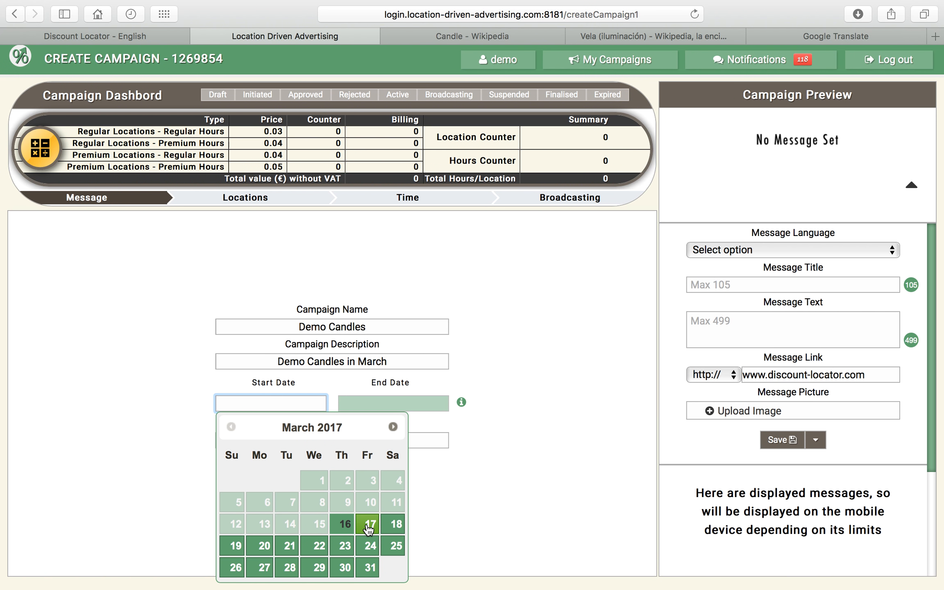
left_click(345, 525)
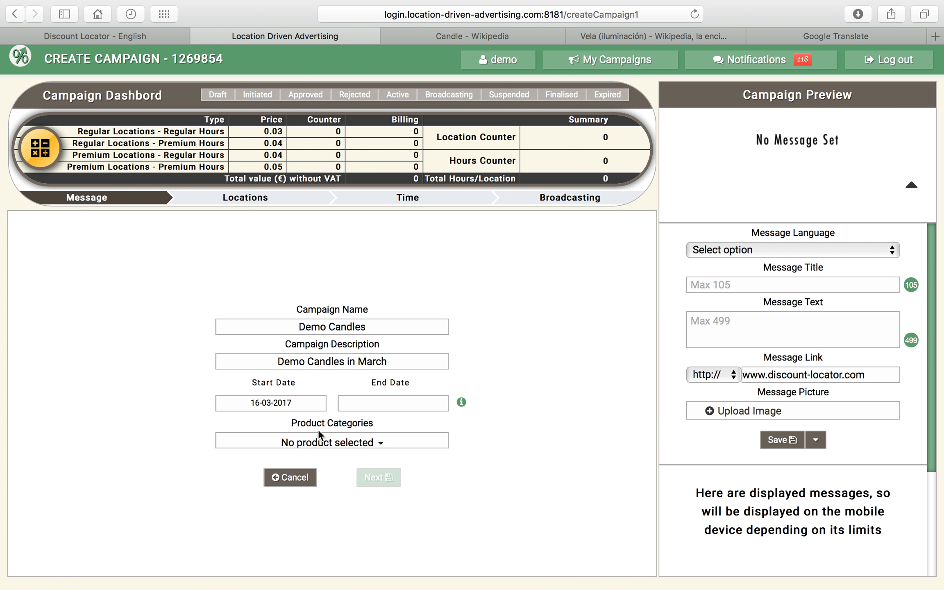
left_click(384, 404)
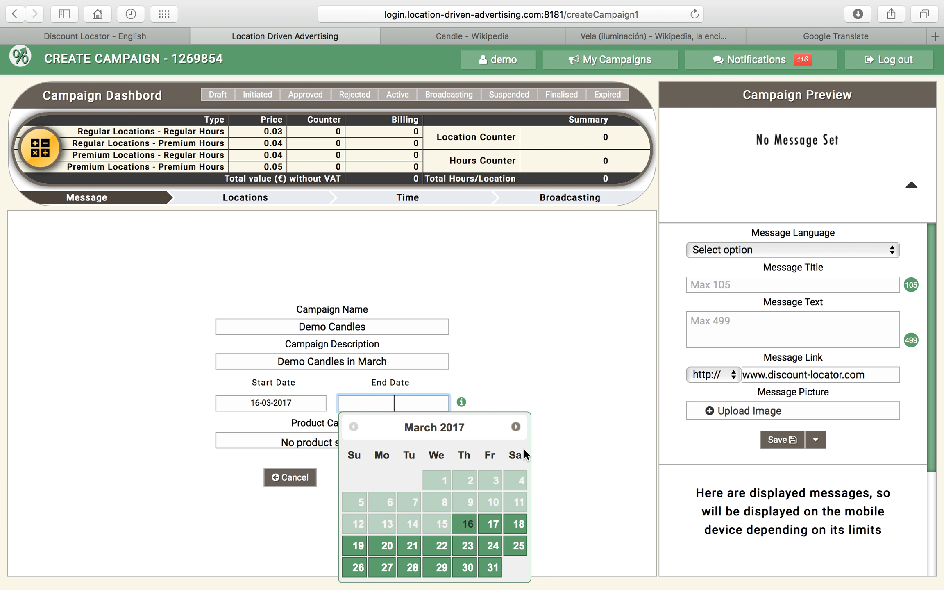
left_click(516, 427)
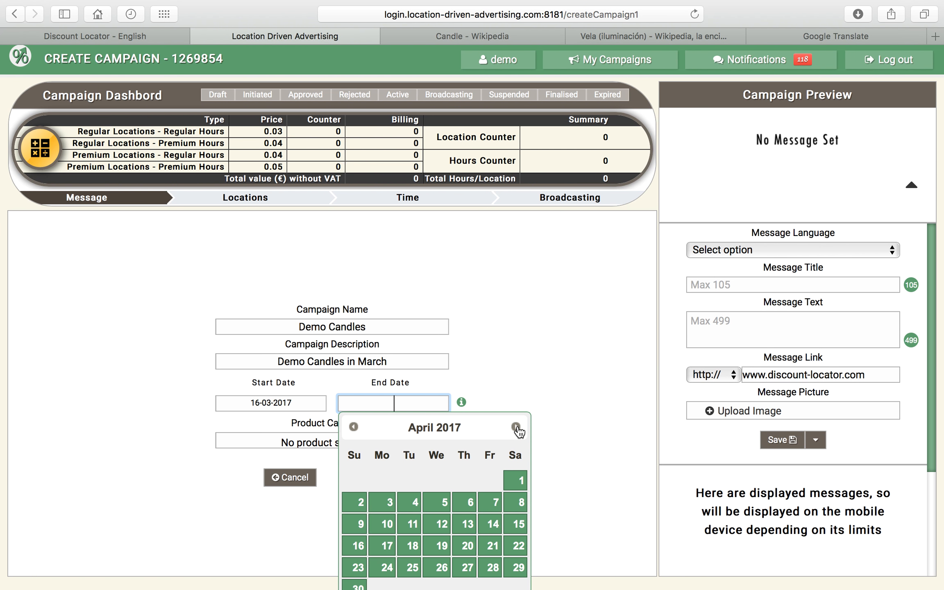
left_click(516, 428)
left_click(517, 427)
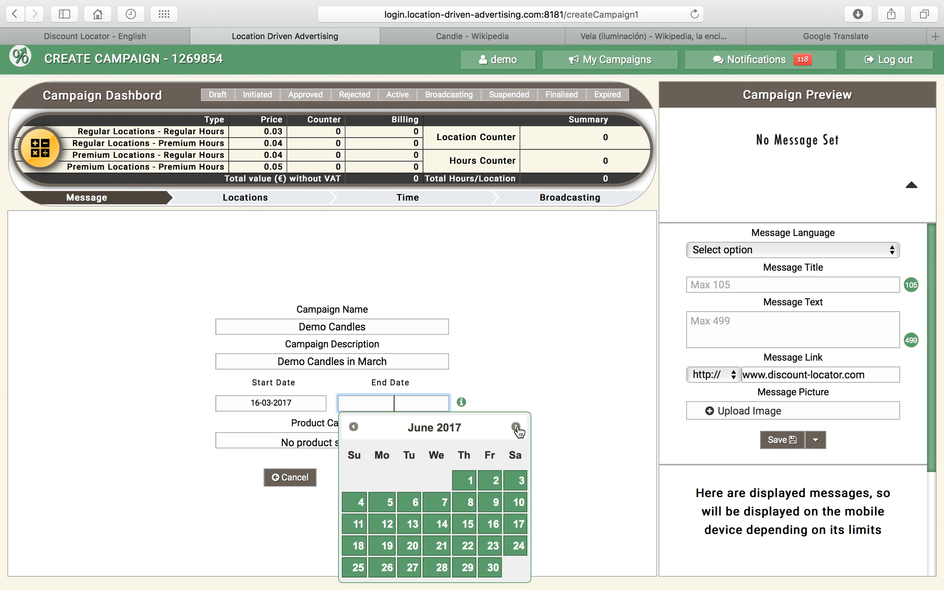
left_click(353, 428)
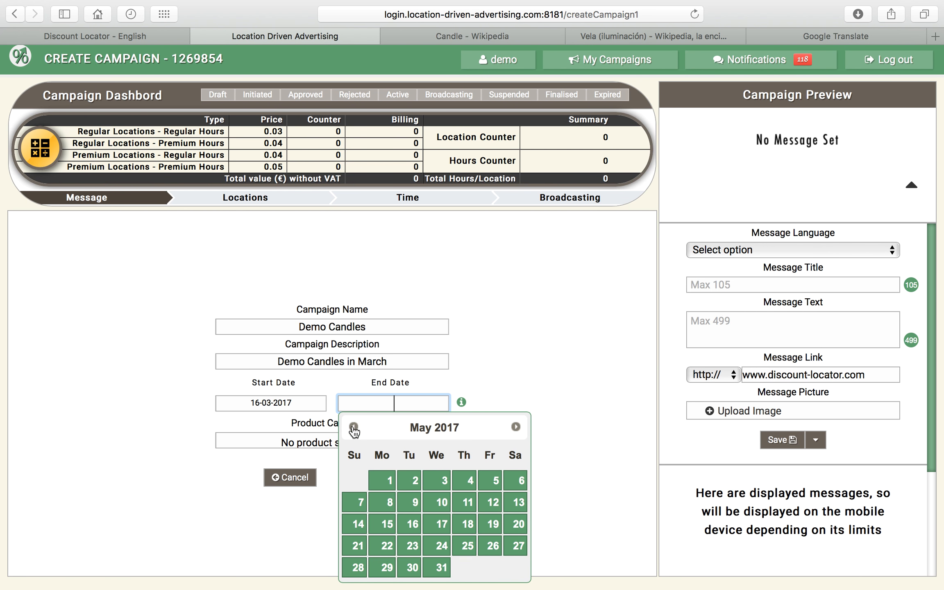
left_click(354, 428)
left_click(353, 427)
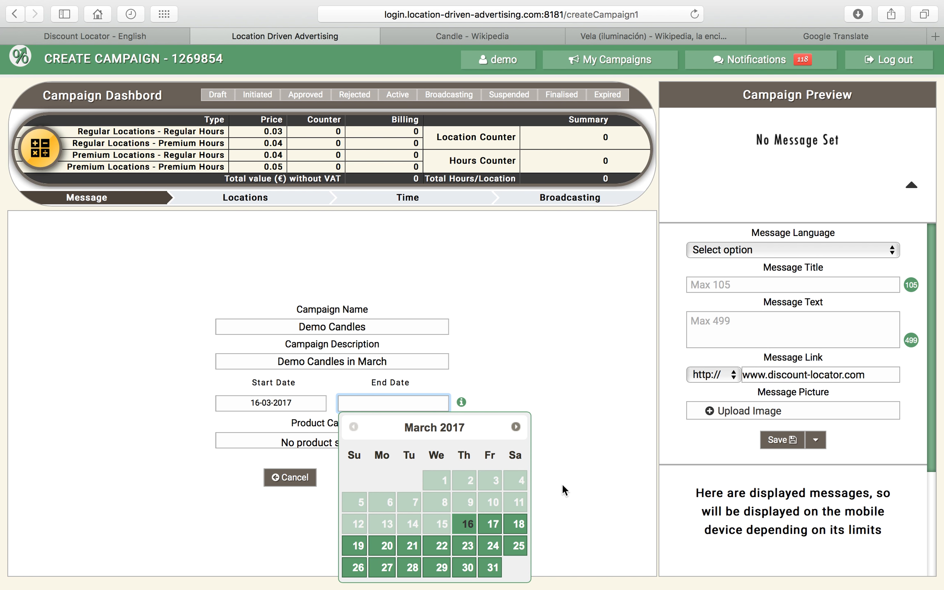
left_click(493, 568)
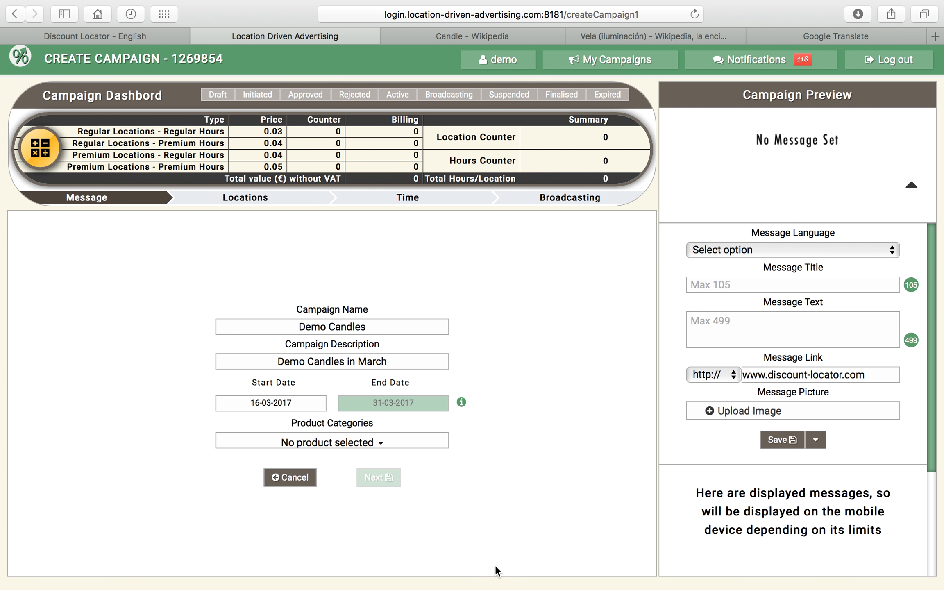
Step: Assign the product categories Home Care and Home and Garden to the campaign
left_click(382, 446)
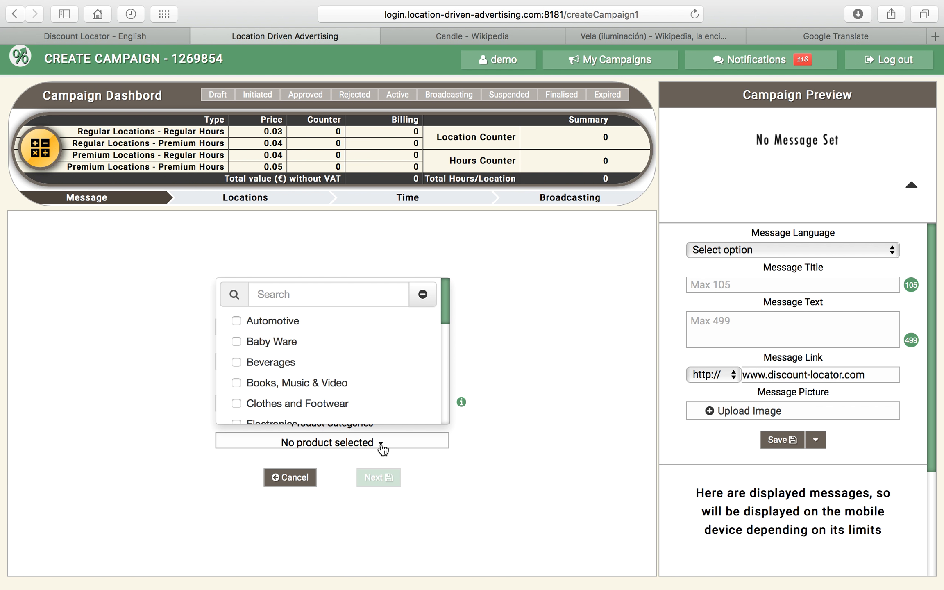
scroll(371, 391, "down", 2)
scroll(371, 392, "down", 1)
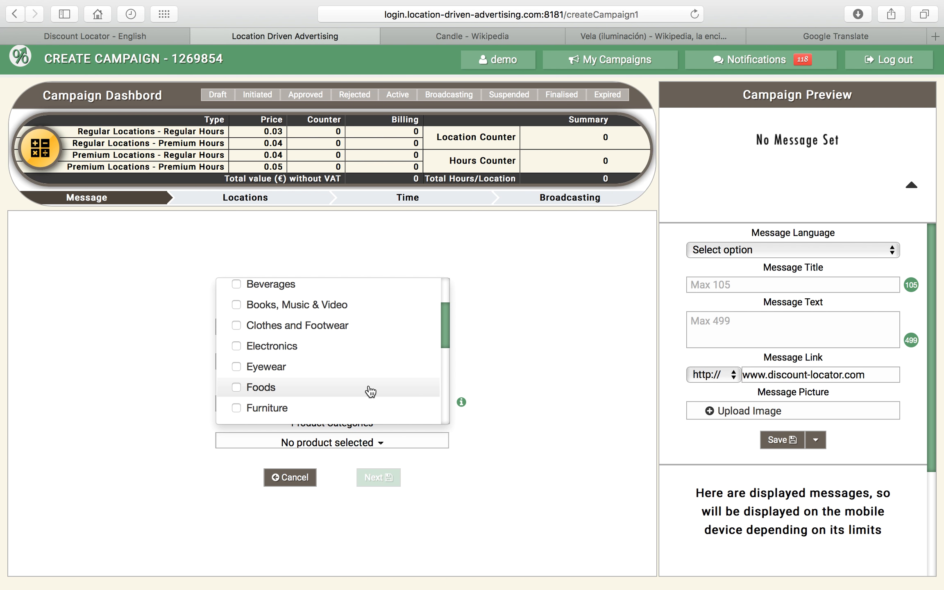
scroll(370, 390, "down", 4)
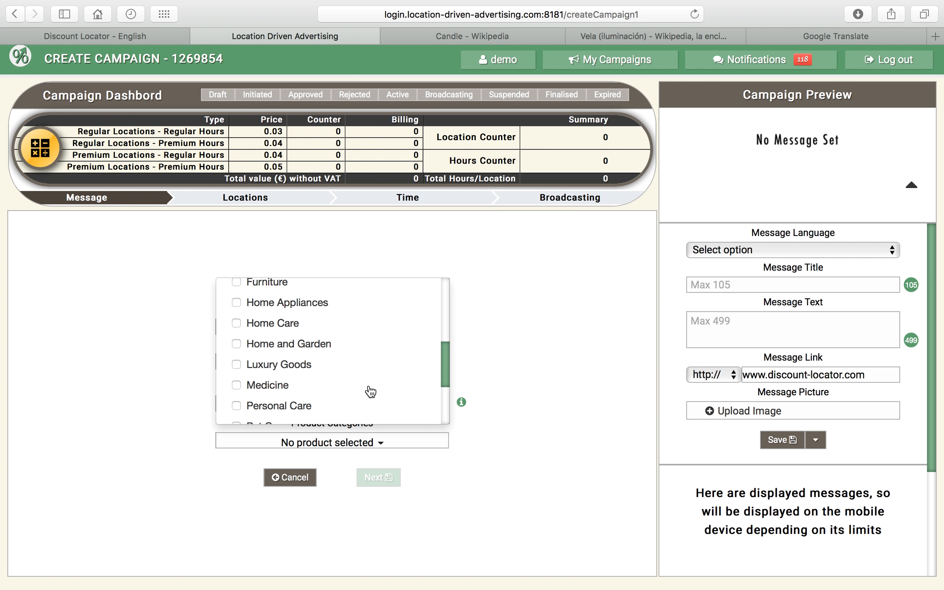
left_click(236, 314)
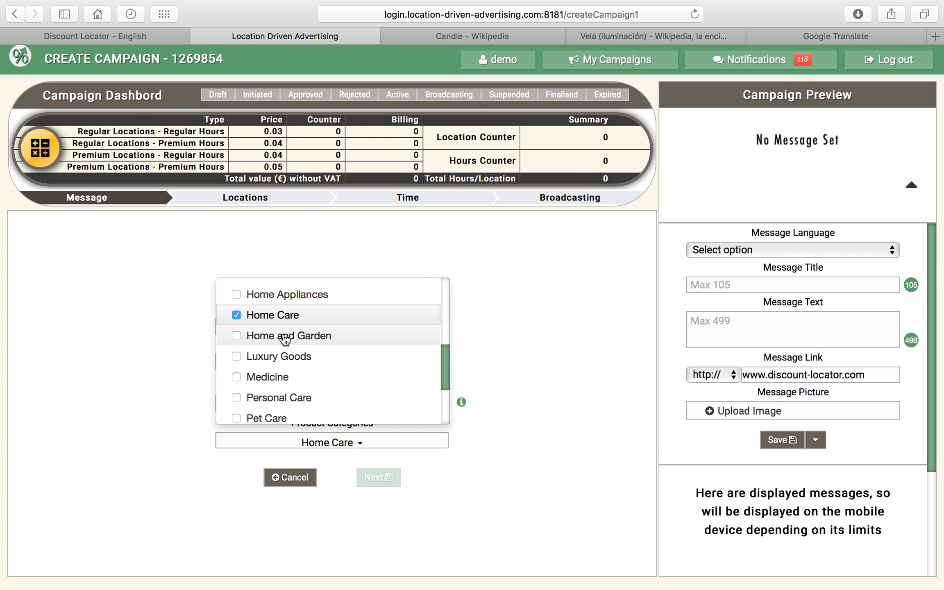
left_click(237, 336)
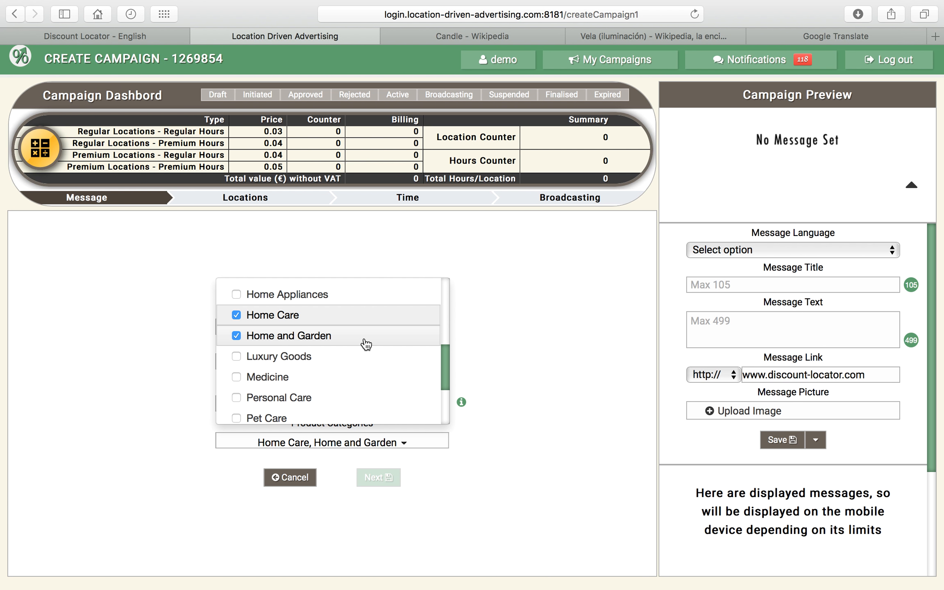
scroll(366, 344, "up", 3)
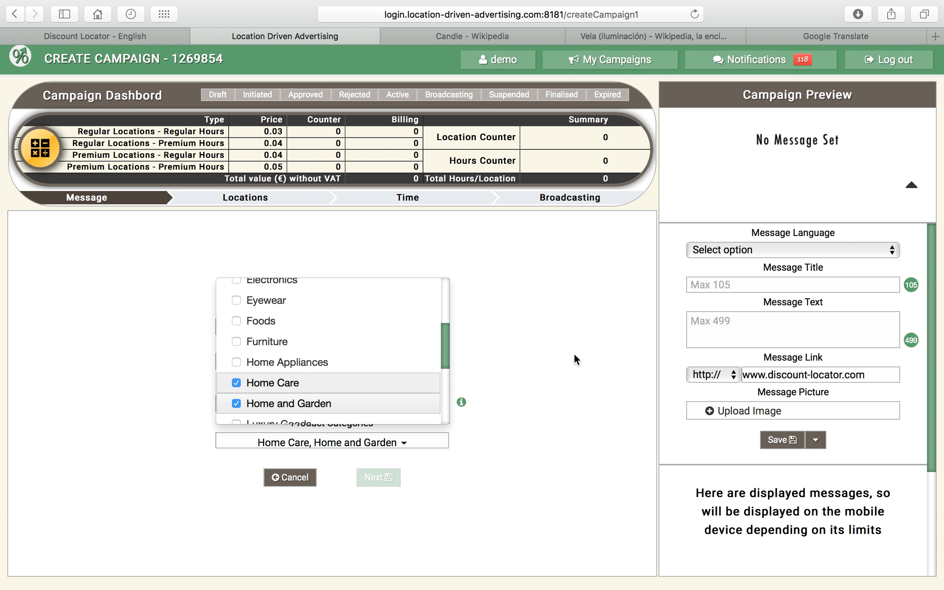
left_click(563, 355)
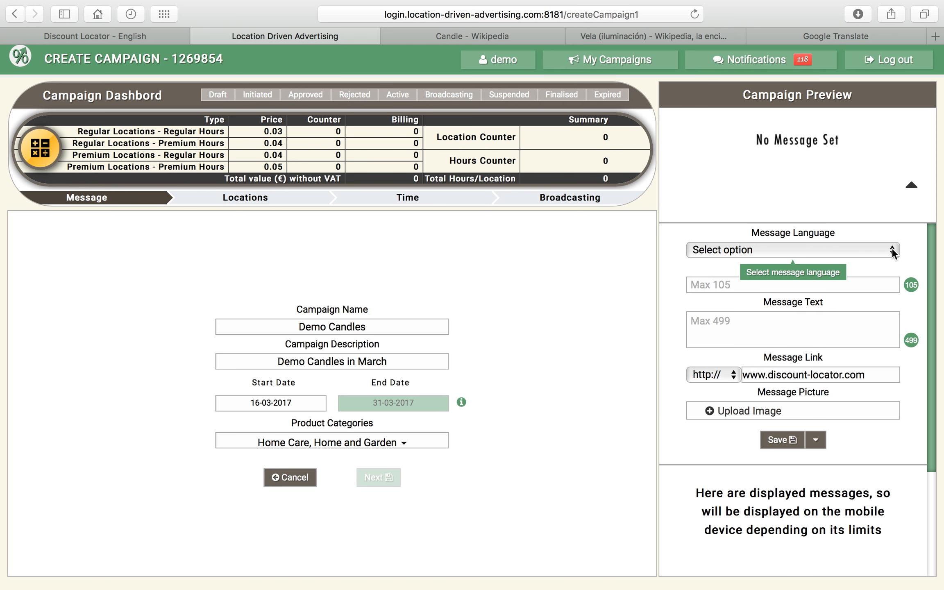
Step: Set the message language to English and enter "Candles 25% off" as the message title
left_click(892, 248)
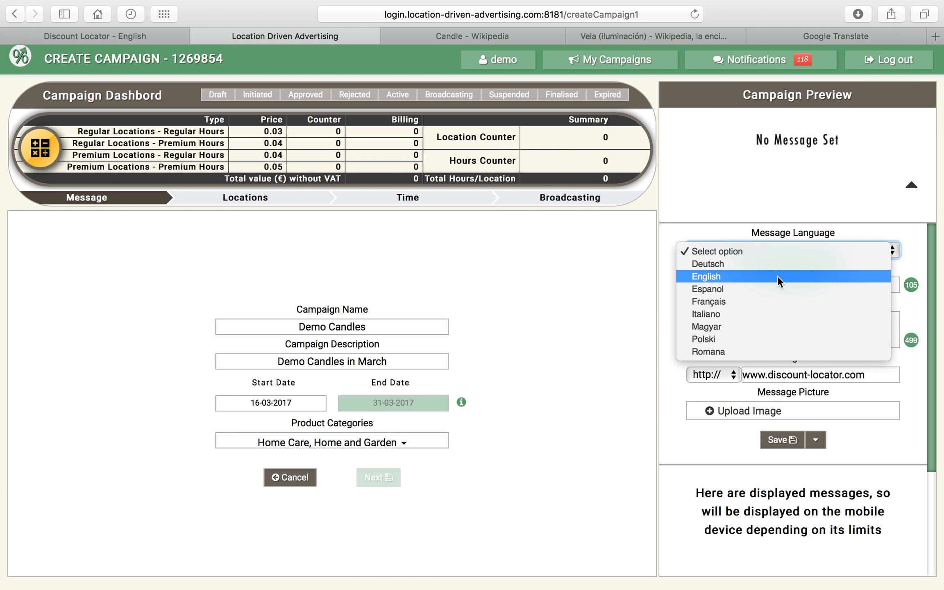
left_click(763, 277)
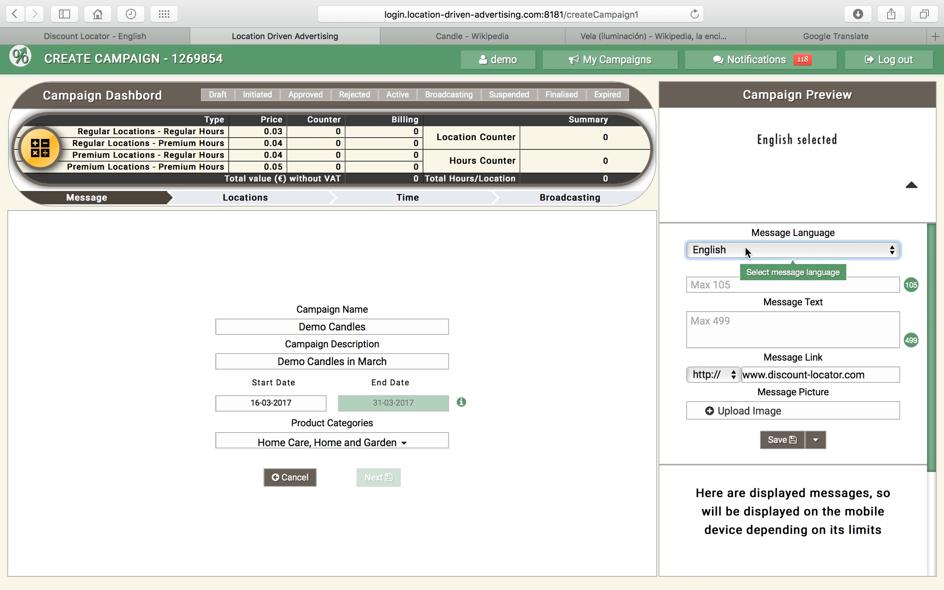
left_click(706, 287)
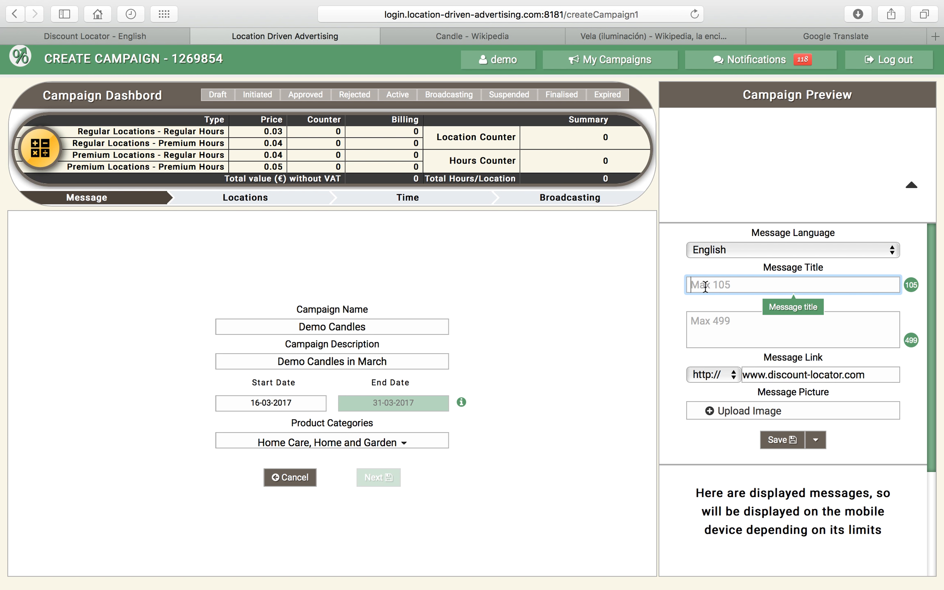
type("Candles 25")
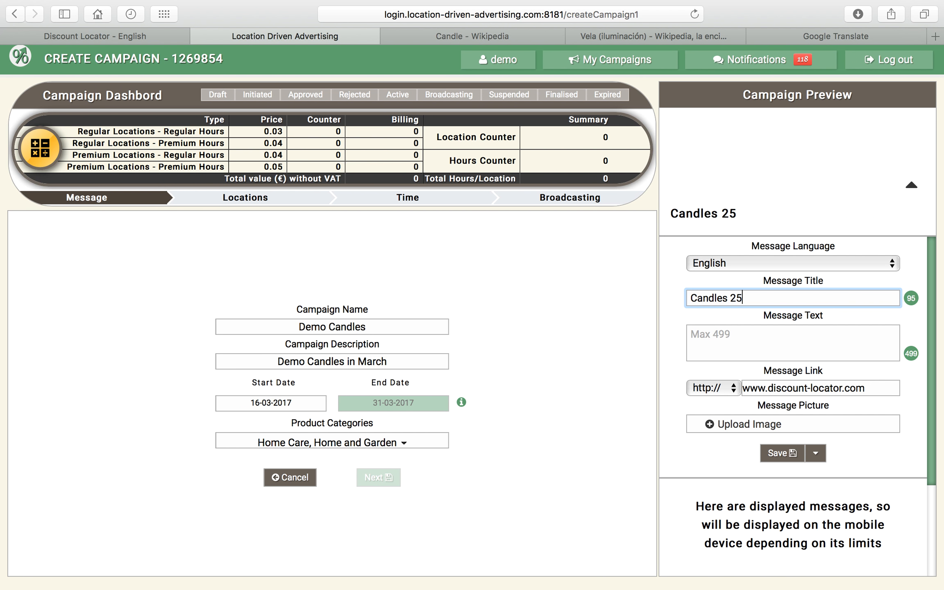
type("% off")
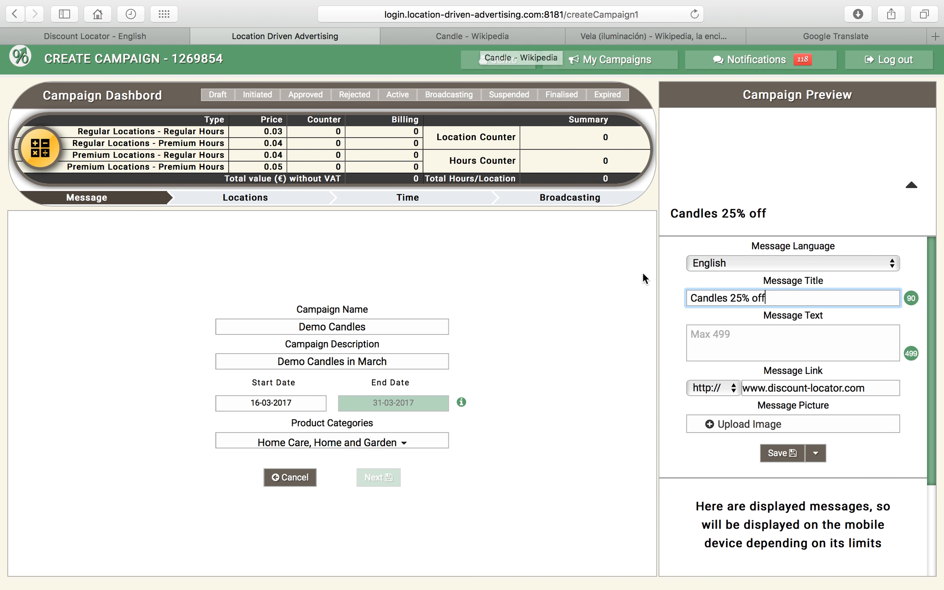
Step: Copy the first two paragraphs of Wikipedia's Candle article into the message text and remove the trailing "[2]" reference
left_click(489, 39)
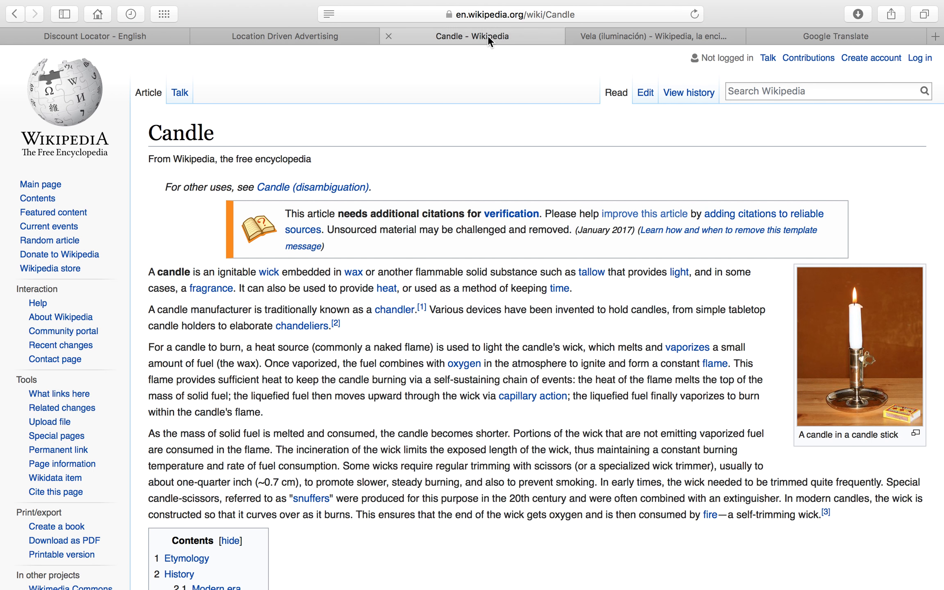
left_click_drag(151, 272, 366, 328)
key("super+c")
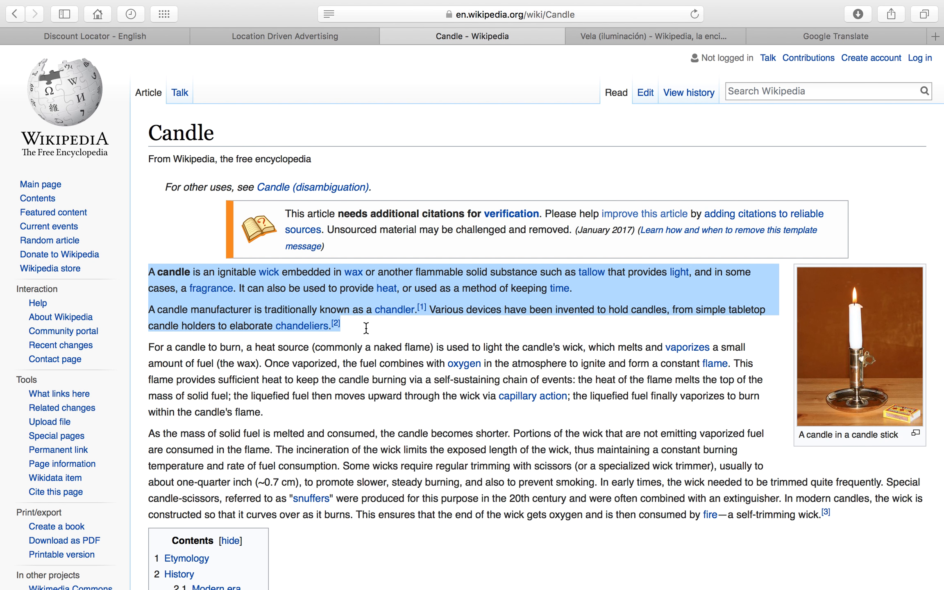
left_click(258, 37)
left_click(740, 336)
key("super+v")
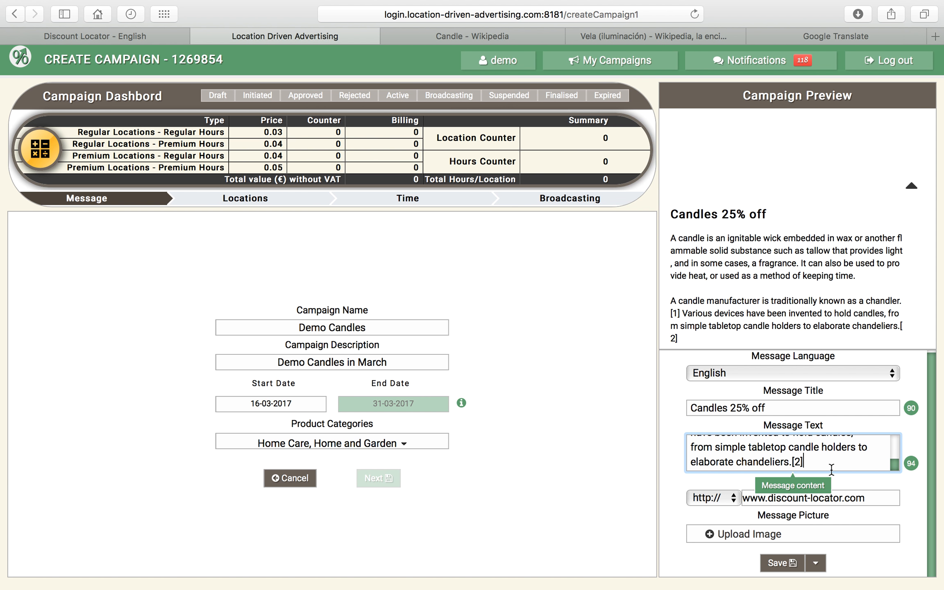
key("BackSpace")
key("BackSpace")
key("BackSpace")
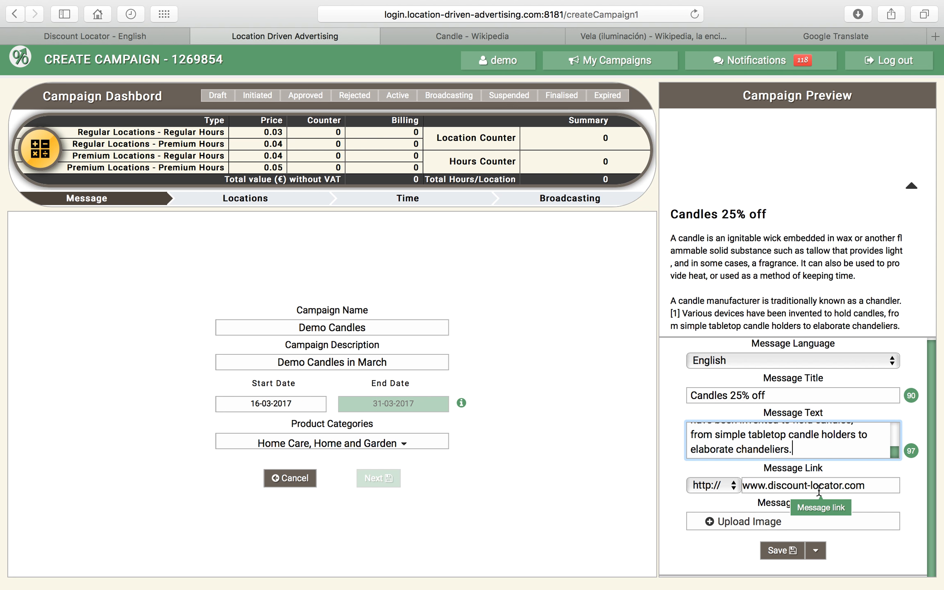
left_click_drag(867, 486, 745, 487)
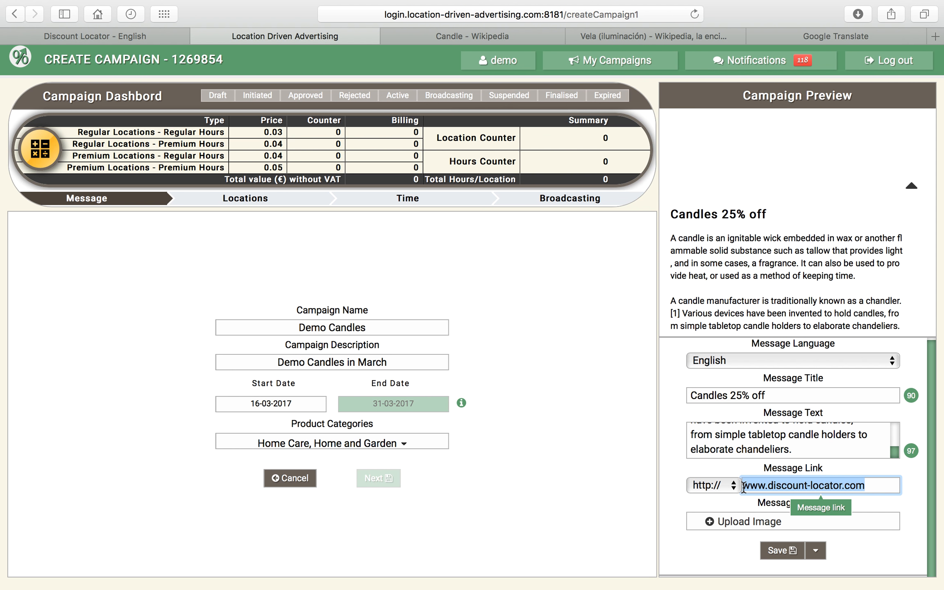
key("BackSpace")
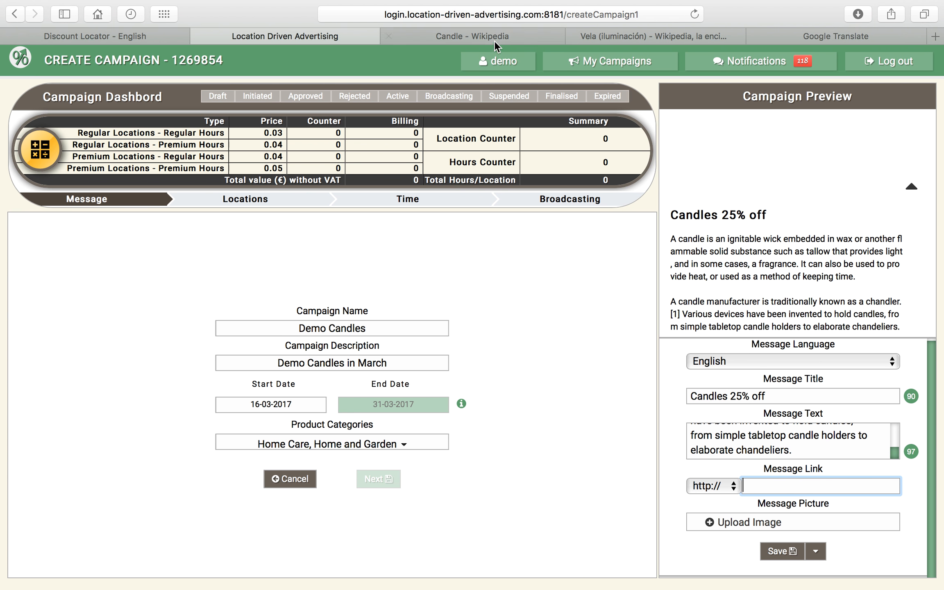
left_click(496, 38)
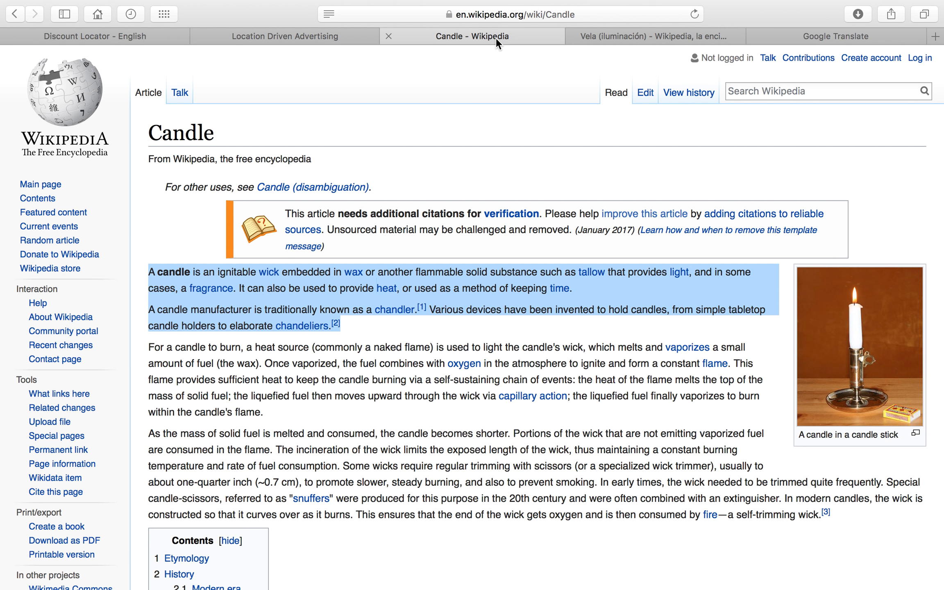
right_click(513, 15)
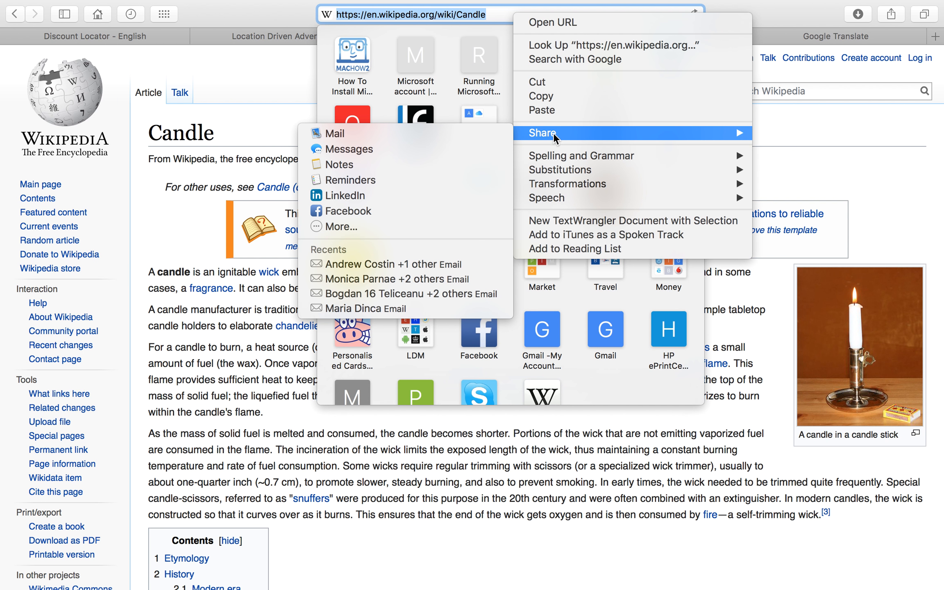
left_click(541, 96)
left_click(250, 36)
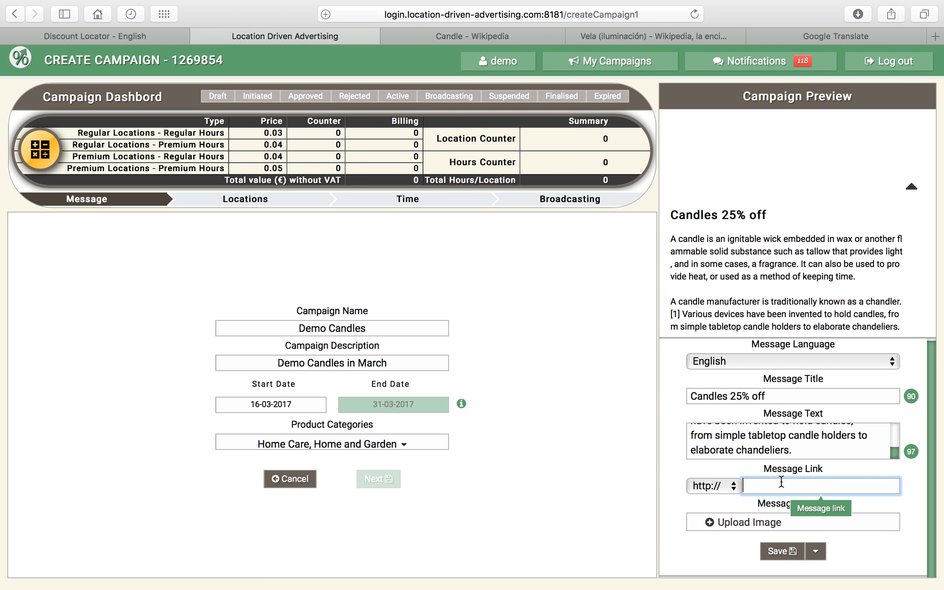
key("super+v")
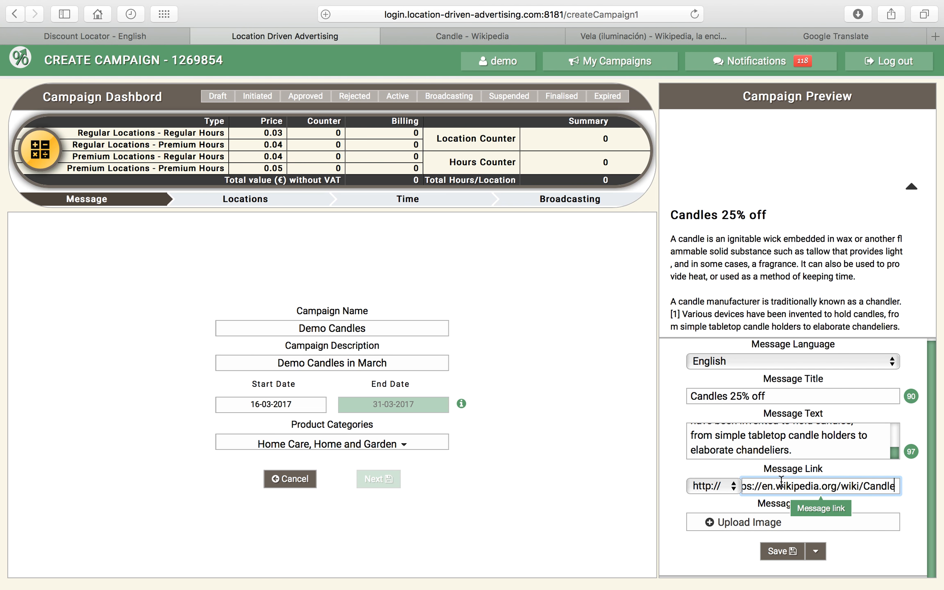
Step: Upload Candels.jpg from the Products folder as the message picture
left_click(793, 526)
left_click(743, 542)
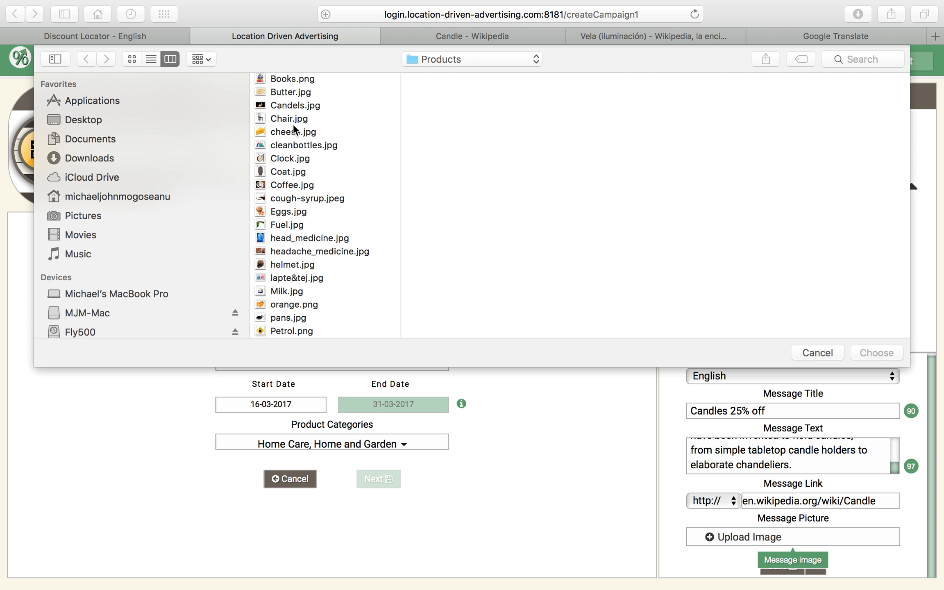
left_click(296, 108)
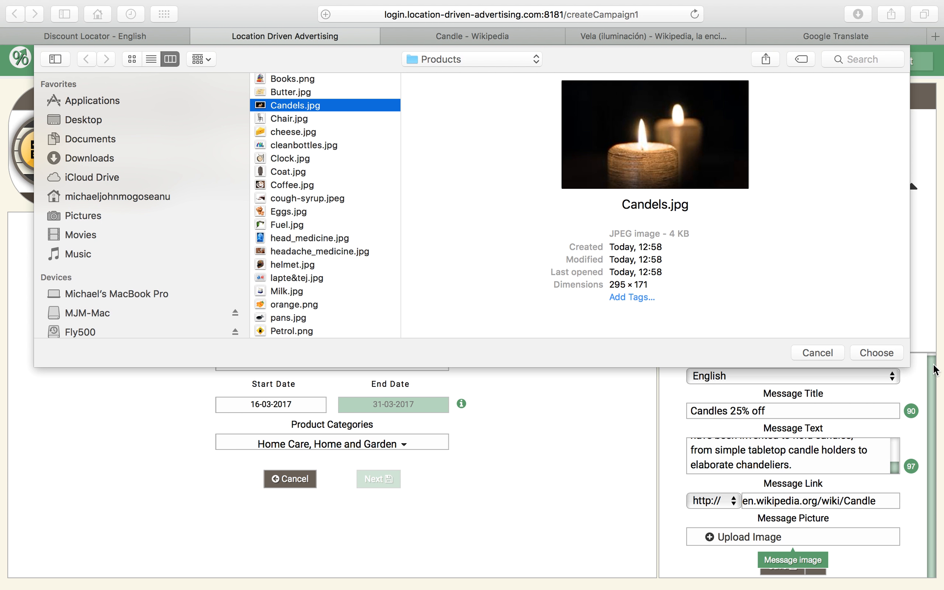
left_click(877, 353)
Step: Zoom the message picture out fully, crop it around both candles, and save the English message
mouse_move(496, 308)
left_mouse_down()
mouse_move(477, 316)
mouse_move(504, 276)
mouse_move(449, 303)
mouse_move(499, 329)
mouse_move(495, 280)
mouse_move(460, 314)
mouse_move(499, 318)
left_mouse_up()
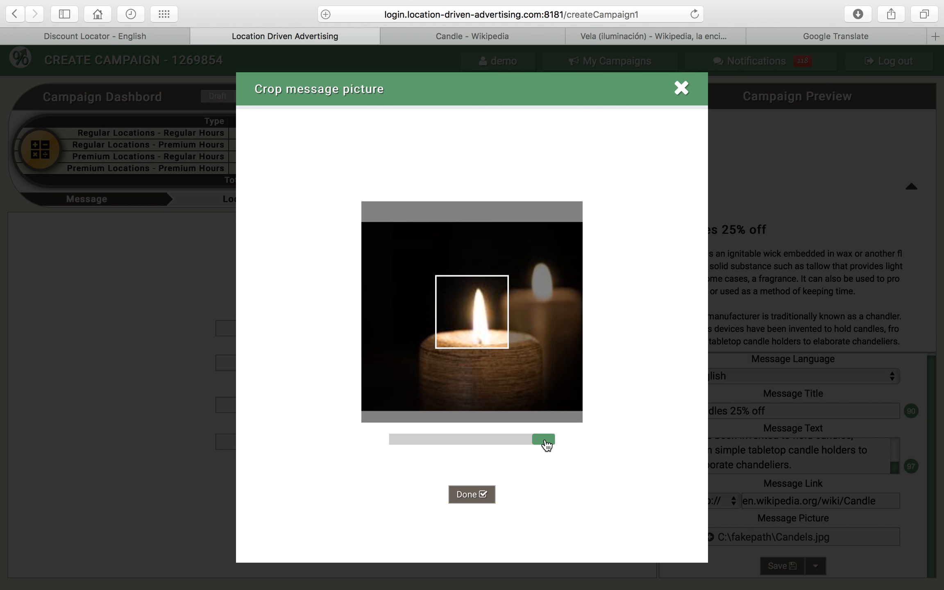
left_click_drag(546, 445, 382, 442)
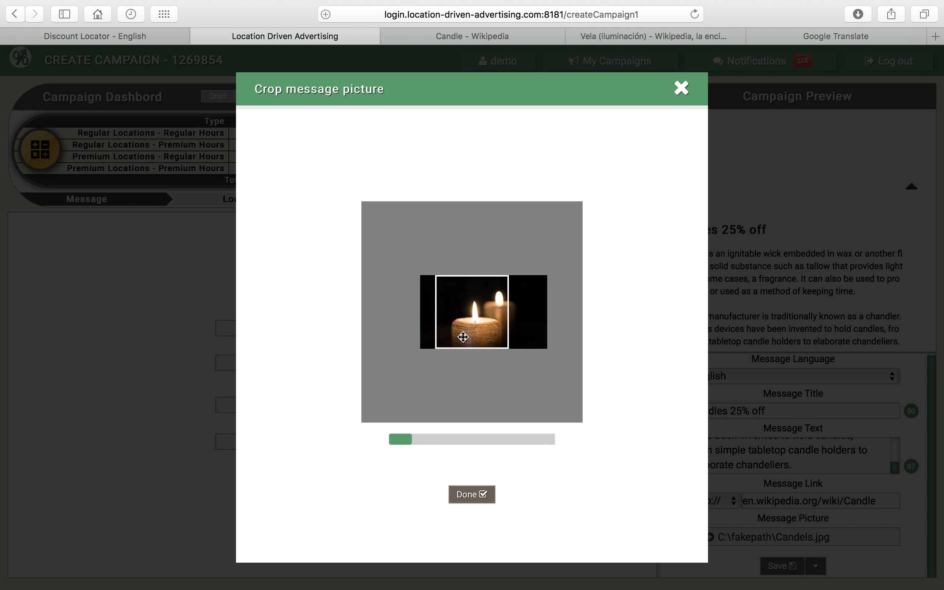
left_click_drag(468, 330, 459, 329)
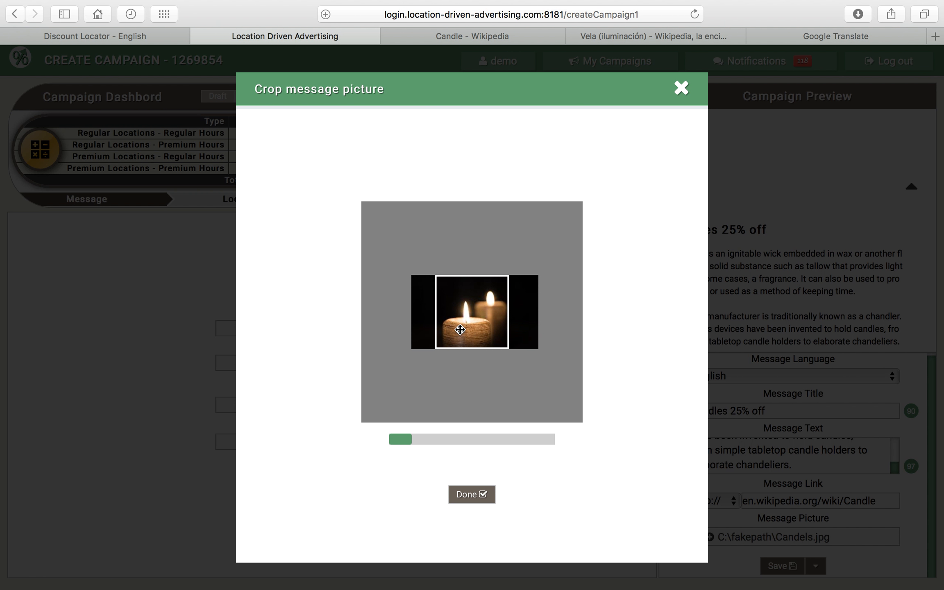
left_click(473, 495)
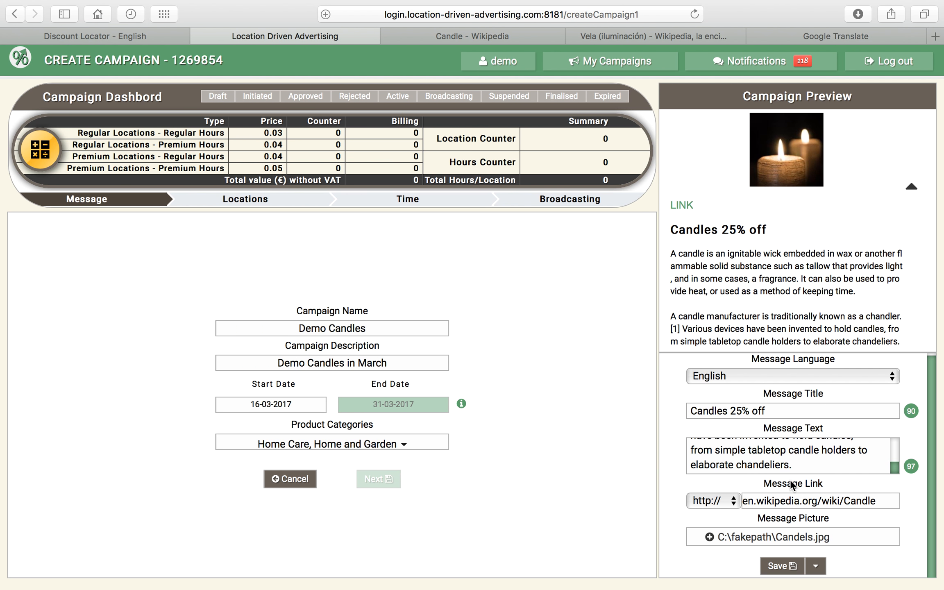
scroll(791, 485, "down", 2)
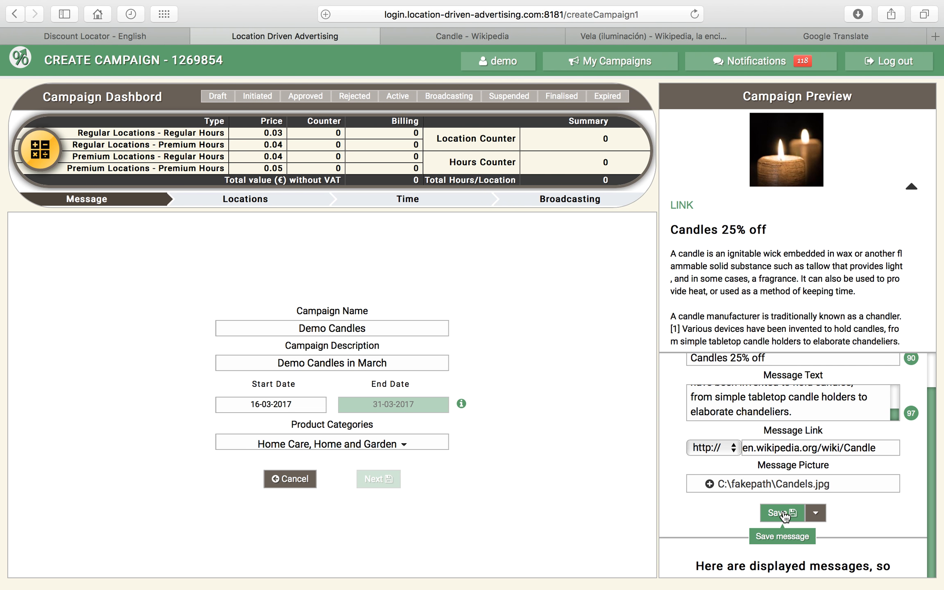
left_click(784, 514)
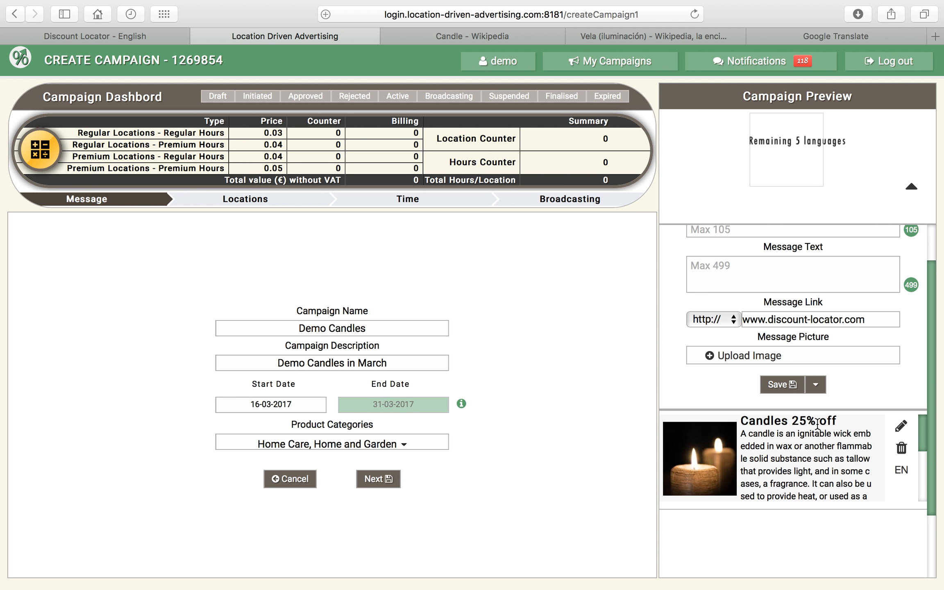
Step: Start a second campaign message with Espanol as its language, ready for title entry
scroll(817, 424, "up", 3)
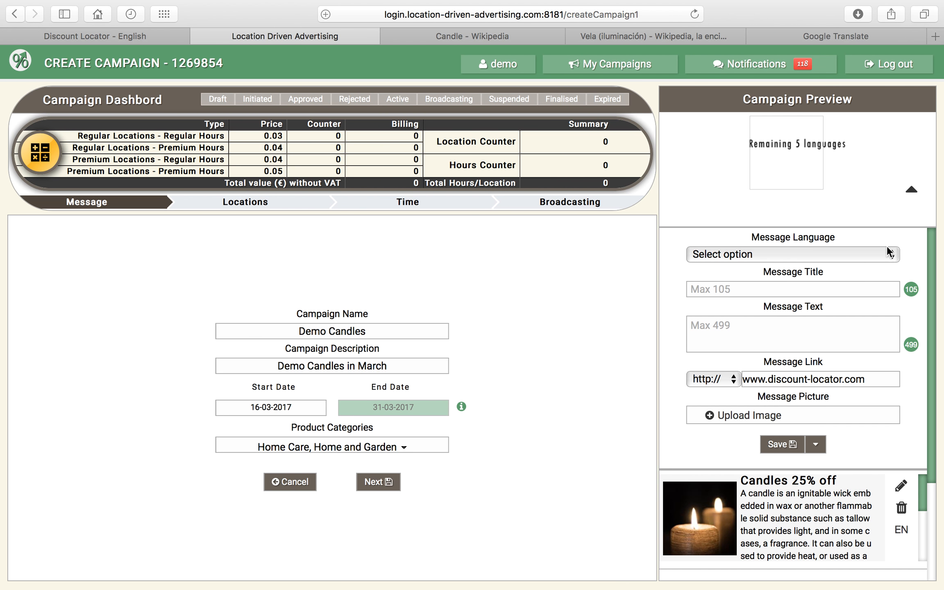
scroll(894, 251, "down", 1)
scroll(857, 250, "up", 1)
left_click(893, 254)
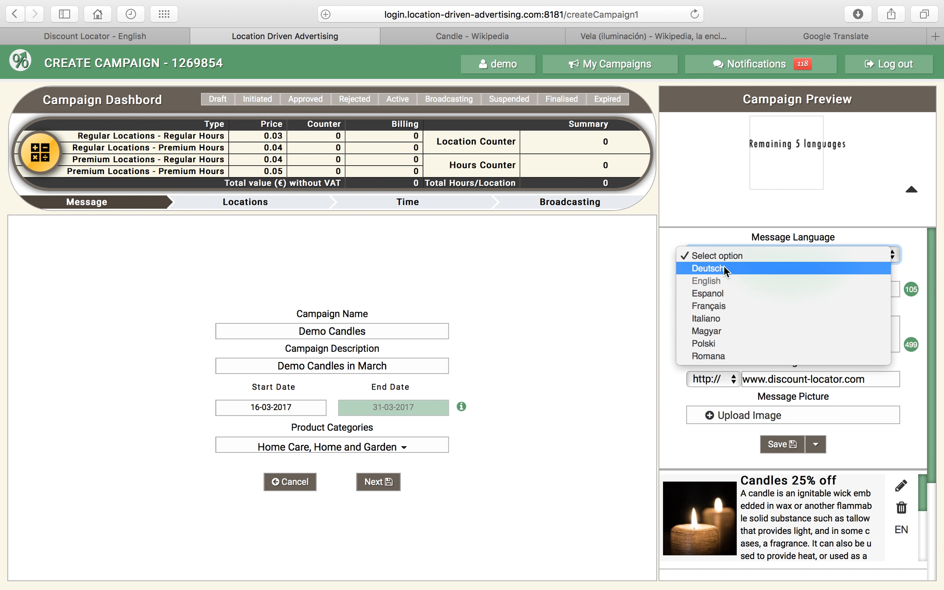
left_click(717, 293)
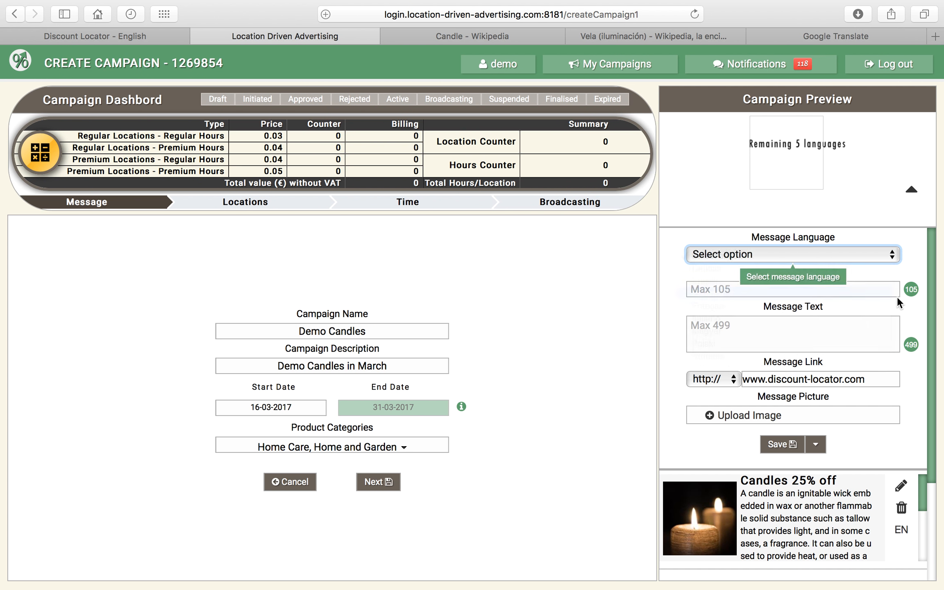
left_click(750, 290)
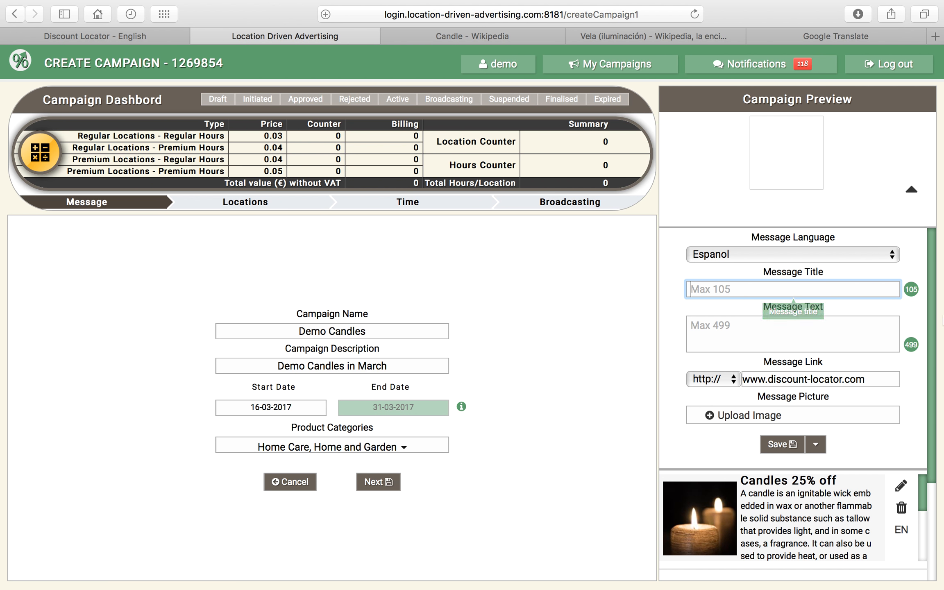
Step: Copy the Google Translate result "Velas 25% de descuento" into the Spanish message's title
left_click(654, 32)
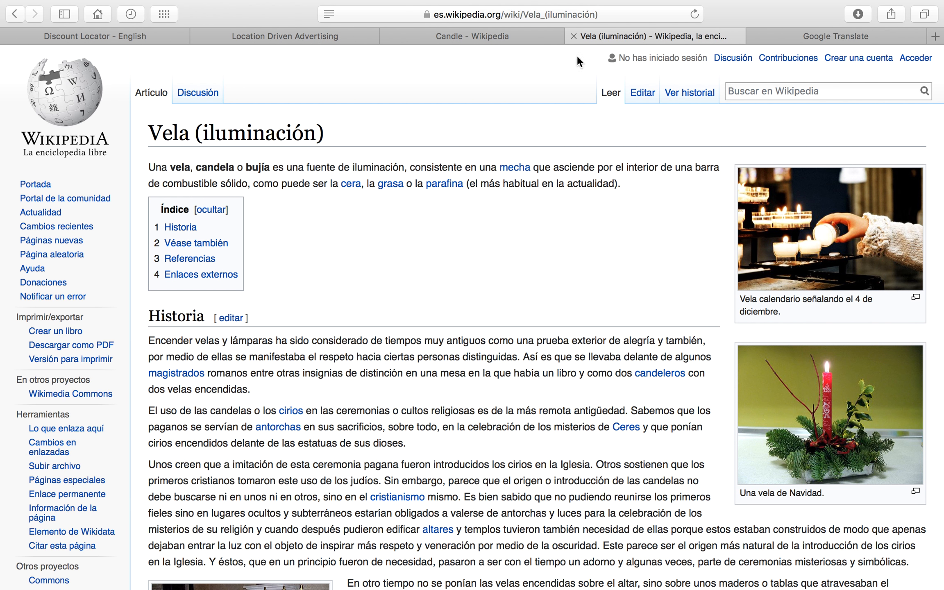
left_click_drag(191, 133, 145, 132)
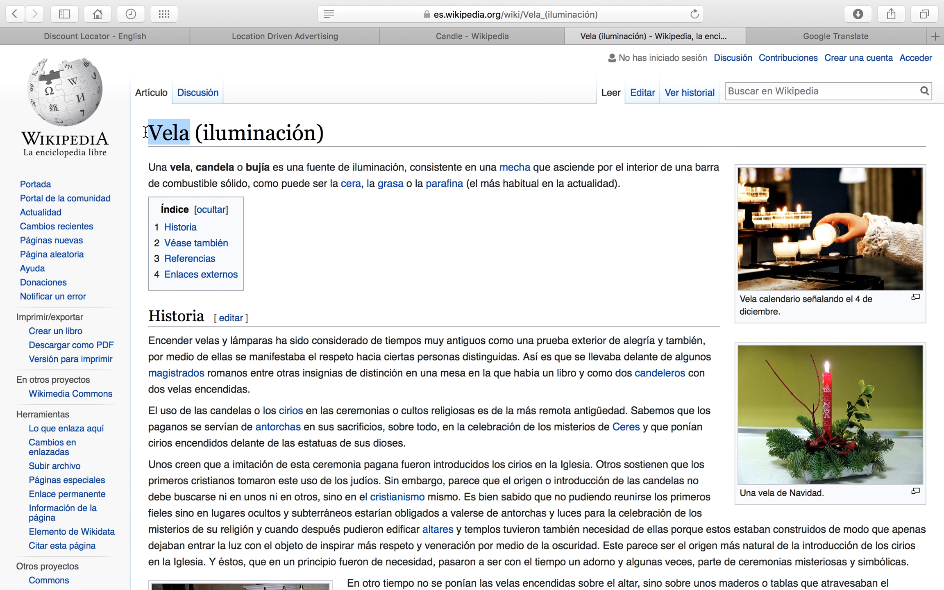
left_click(809, 34)
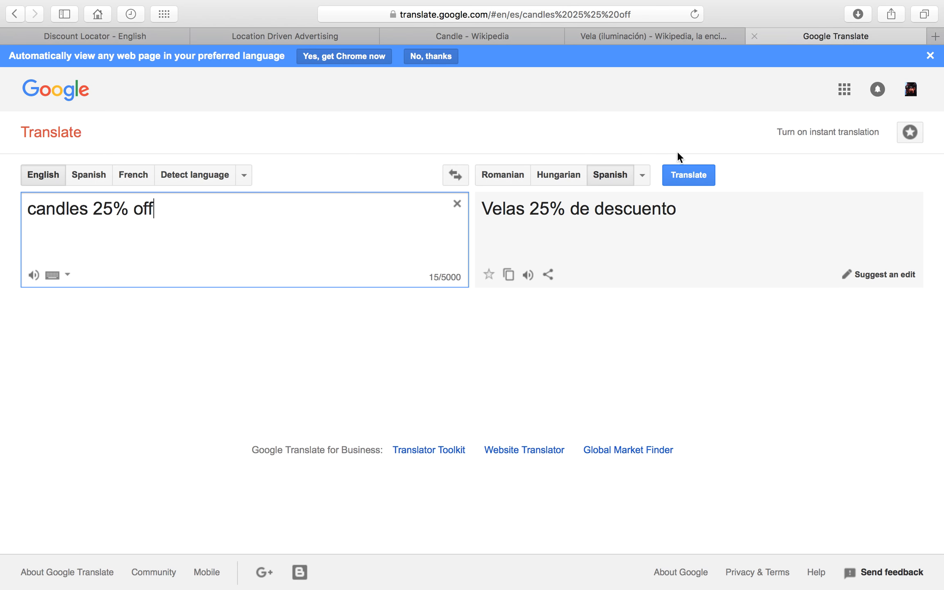
left_click(509, 274)
left_click(313, 38)
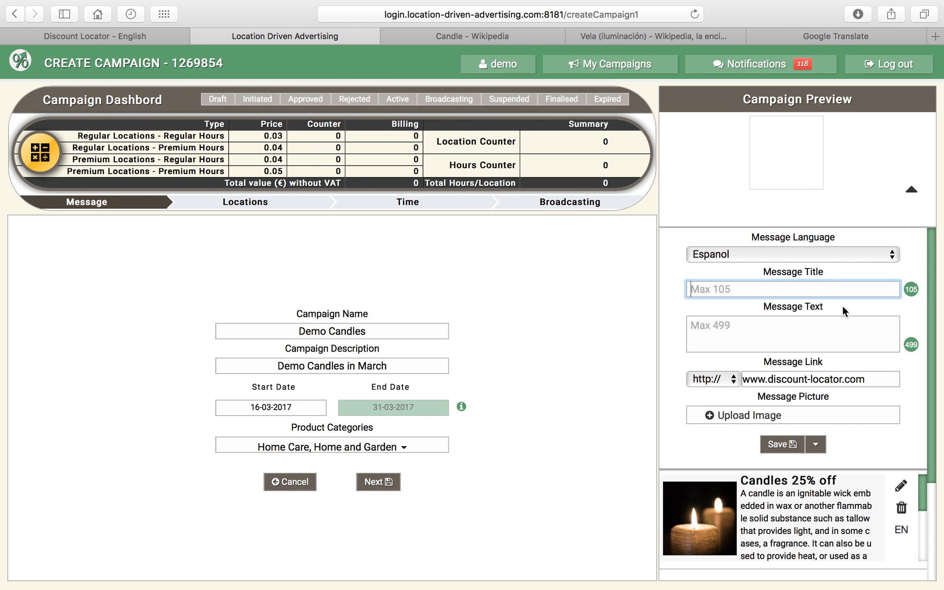
key("super+v")
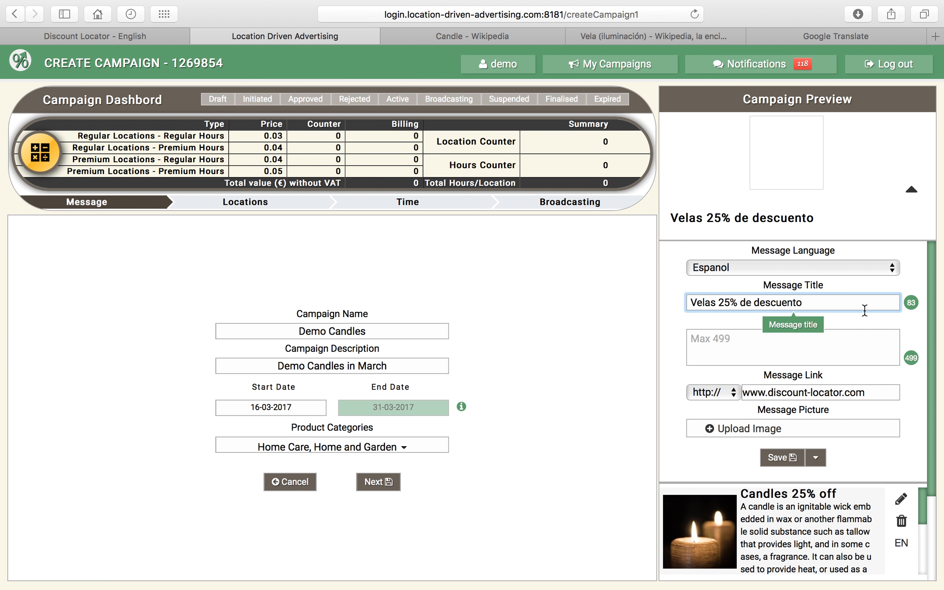
Step: Copy the first Historia paragraph of the Spanish Wikipedia article Vela (iluminación) into the Spanish message's text
left_click(742, 336)
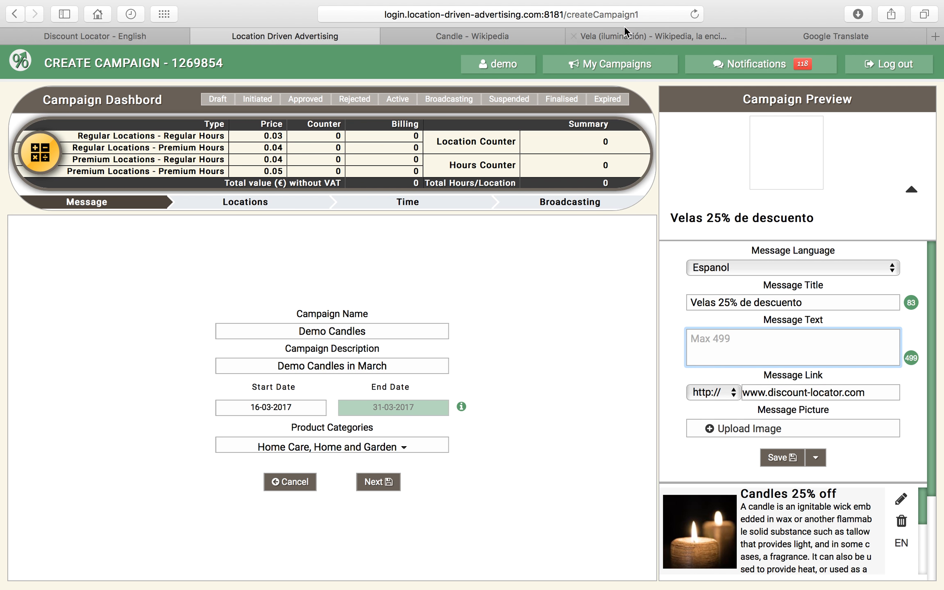
left_click(652, 36)
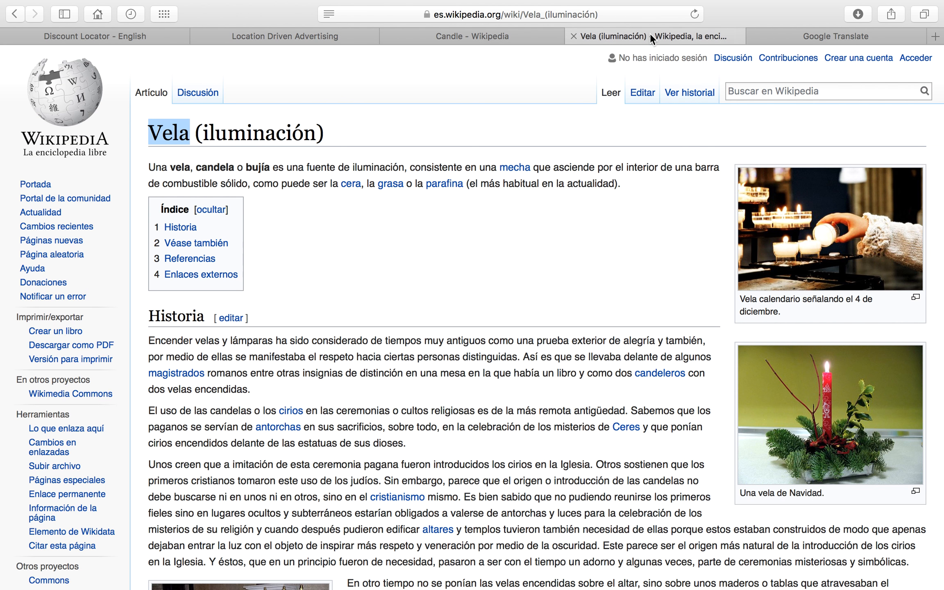
left_click(151, 340)
left_click_drag(151, 340, 293, 382)
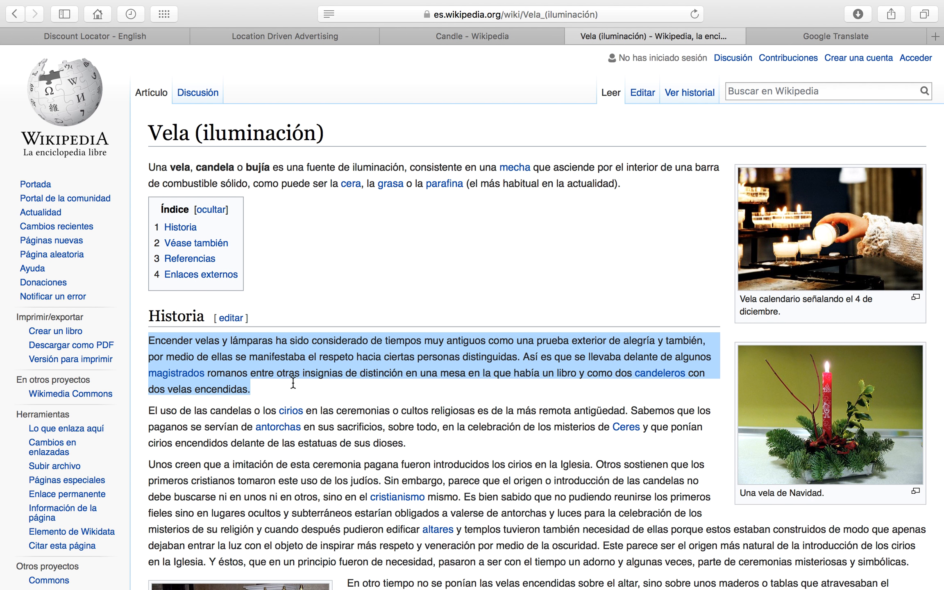
left_click(283, 38)
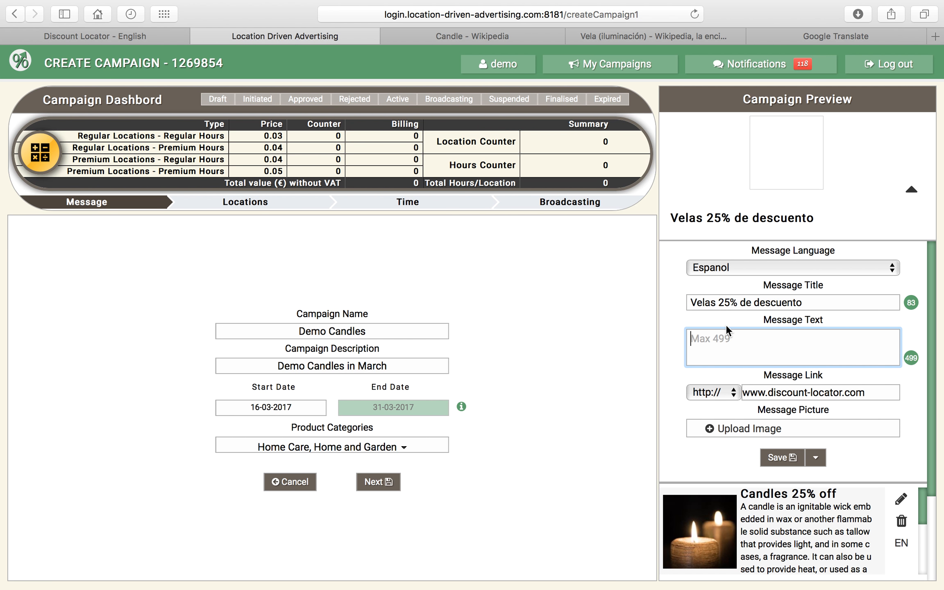
key("super+v")
left_click(811, 480)
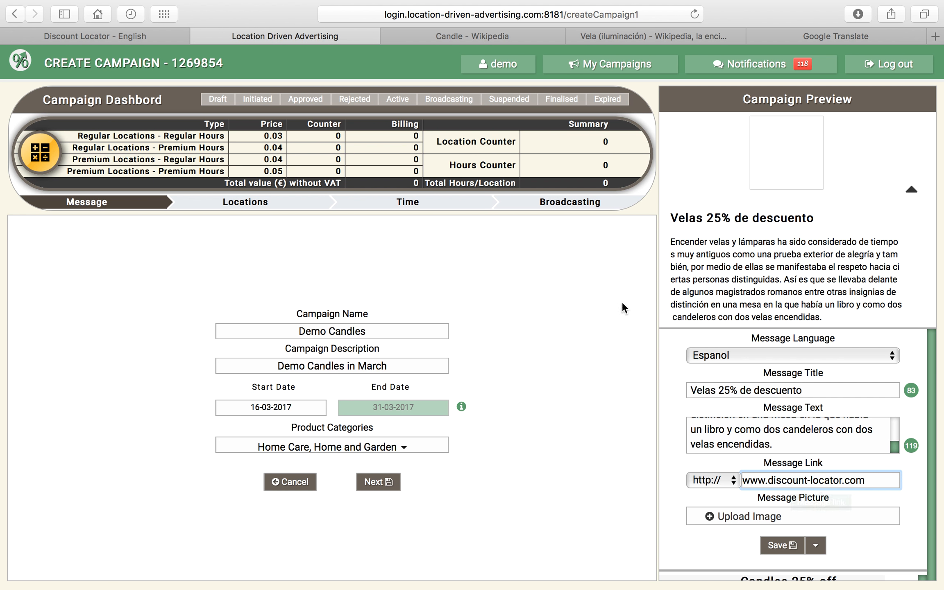
key("BackSpace")
key("BackSpace")
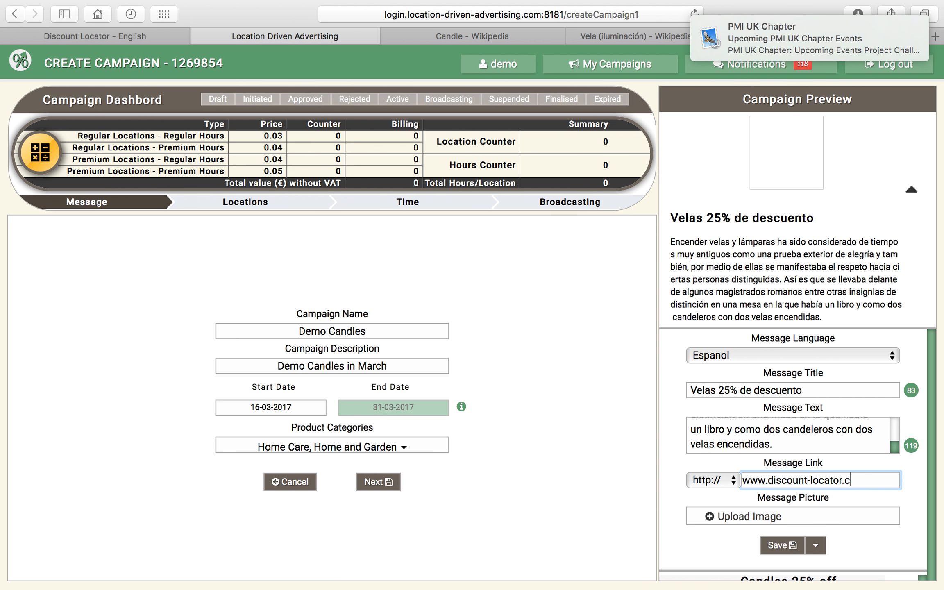
key("BackSpace")
key("BackSpace")
key("BackSpace")
key("BackSpace")
key("BackSpace")
key("BackSpace")
key("BackSpace")
key("BackSpace")
key("BackSpace")
key("BackSpace")
key("BackSpace")
key("BackSpace")
key("BackSpace")
key("BackSpace")
key("BackSpace")
scroll(818, 462, "down", 1)
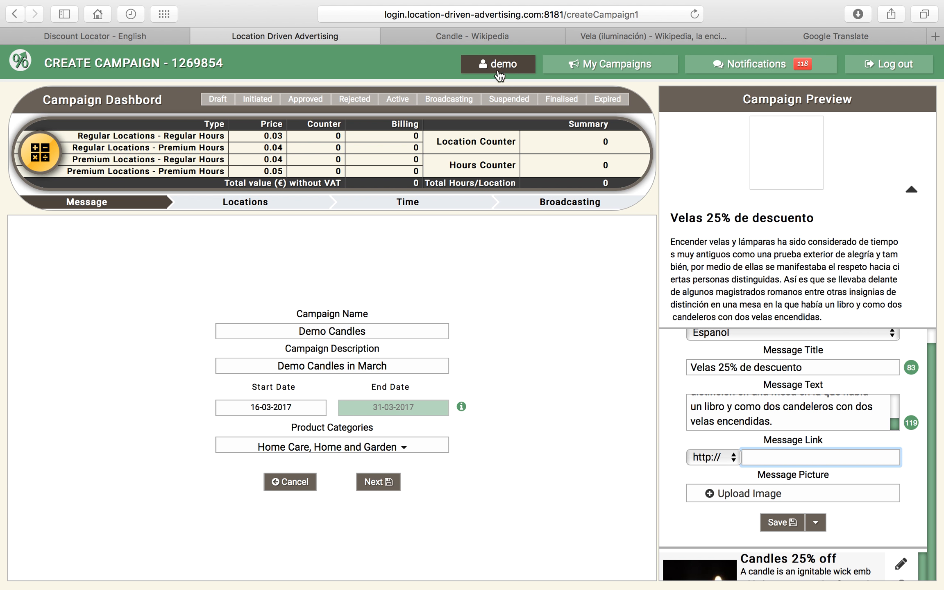
left_click(624, 35)
right_click(523, 13)
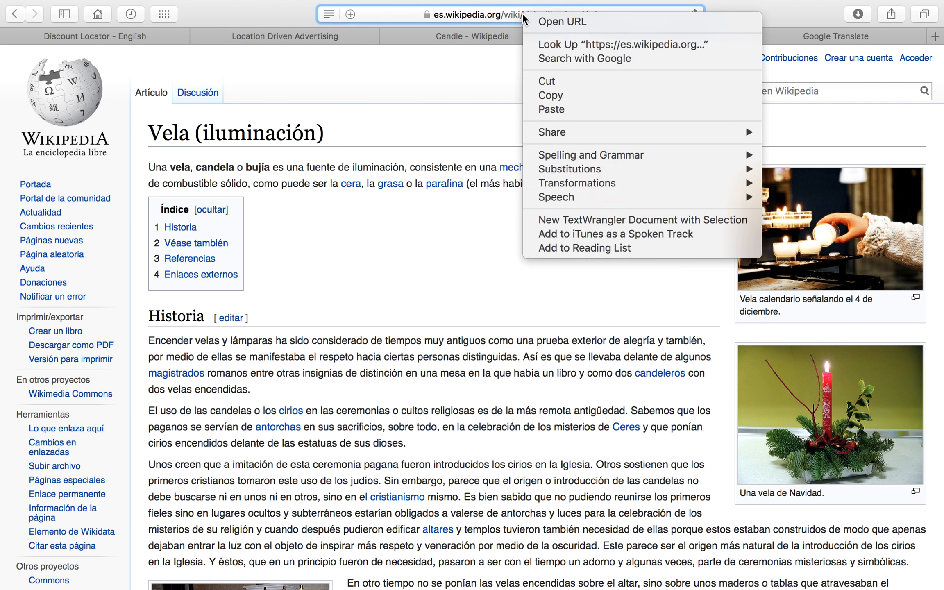
left_click(564, 97)
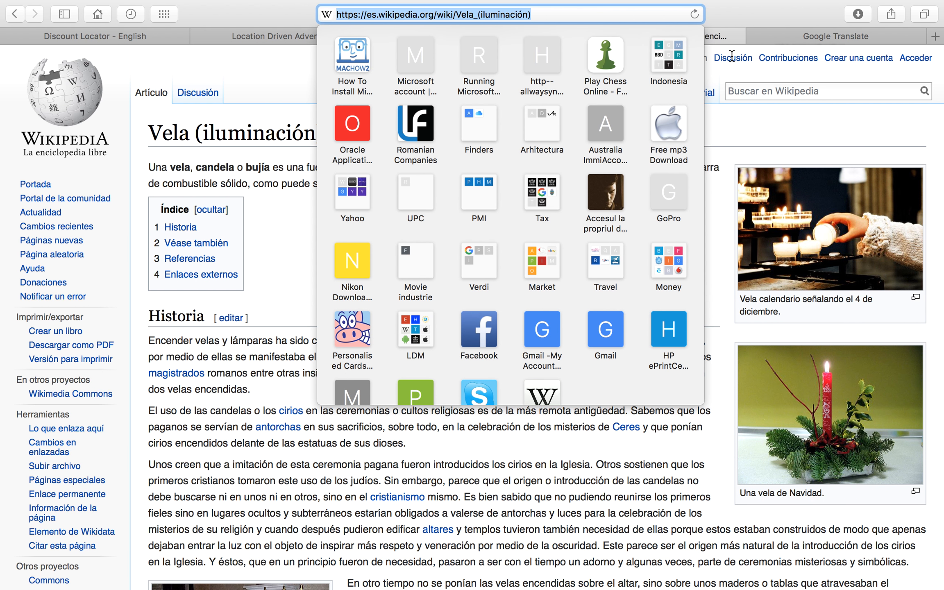
left_click(290, 37)
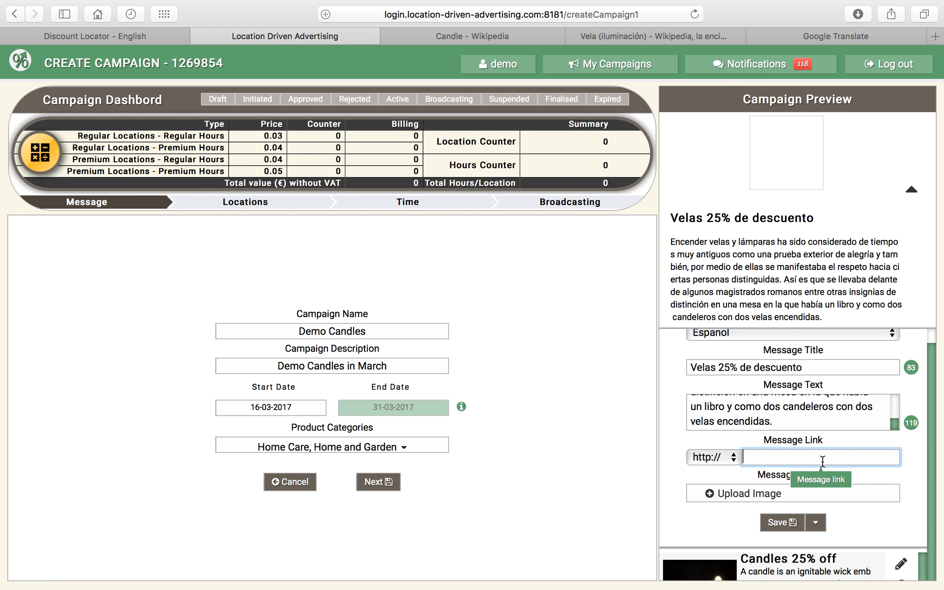
key("super+v")
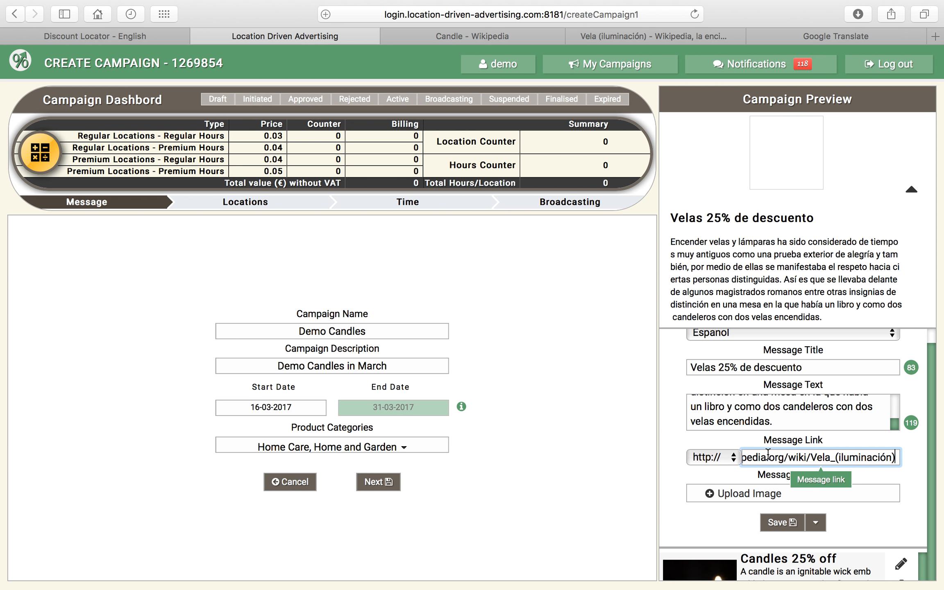
Step: Upload Candels.jpg from the Products folder as the Spanish message's picture, zoom it out fully and accept the crop
left_click(777, 496)
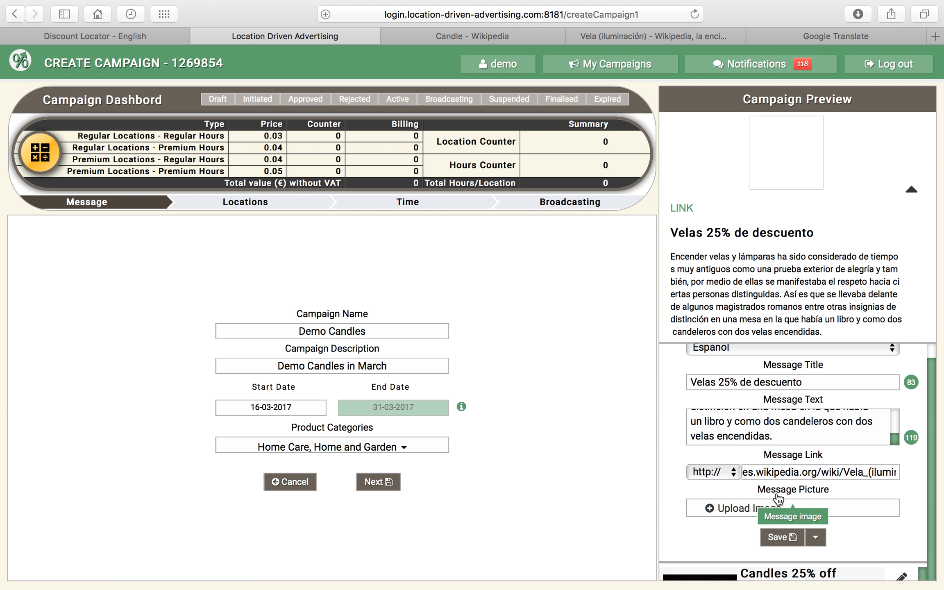
left_click(761, 514)
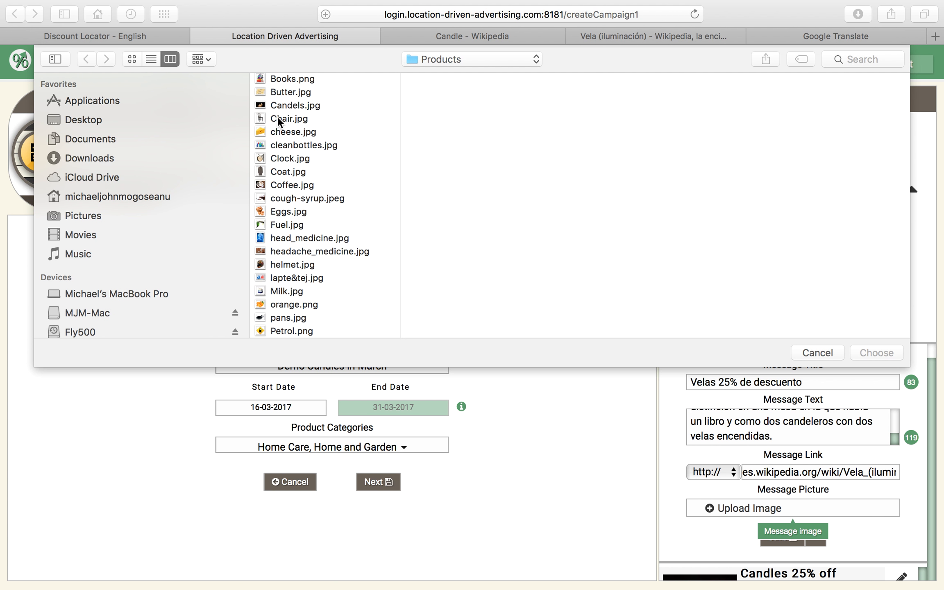
left_click(288, 106)
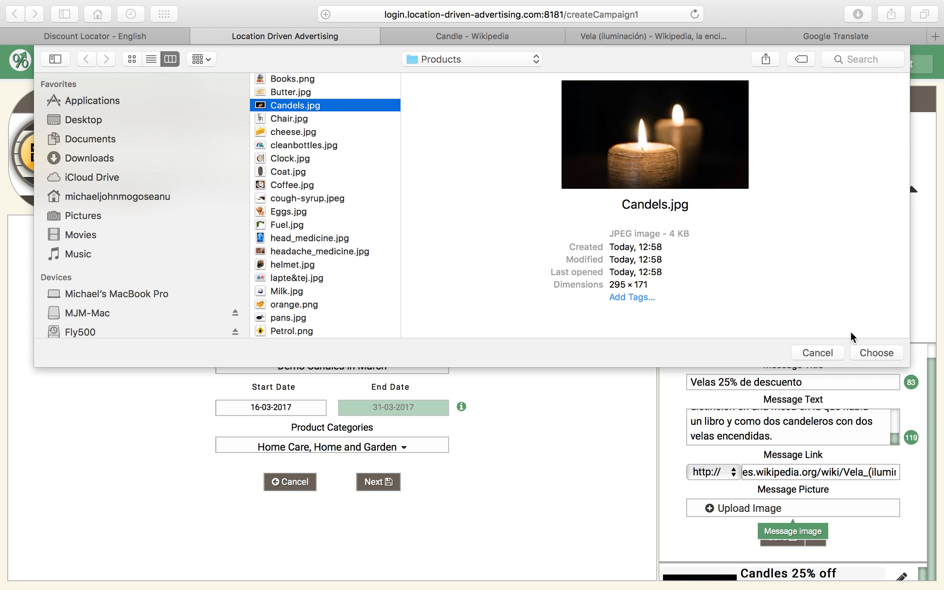
left_click(877, 353)
left_click_drag(546, 445, 375, 446)
left_click(473, 502)
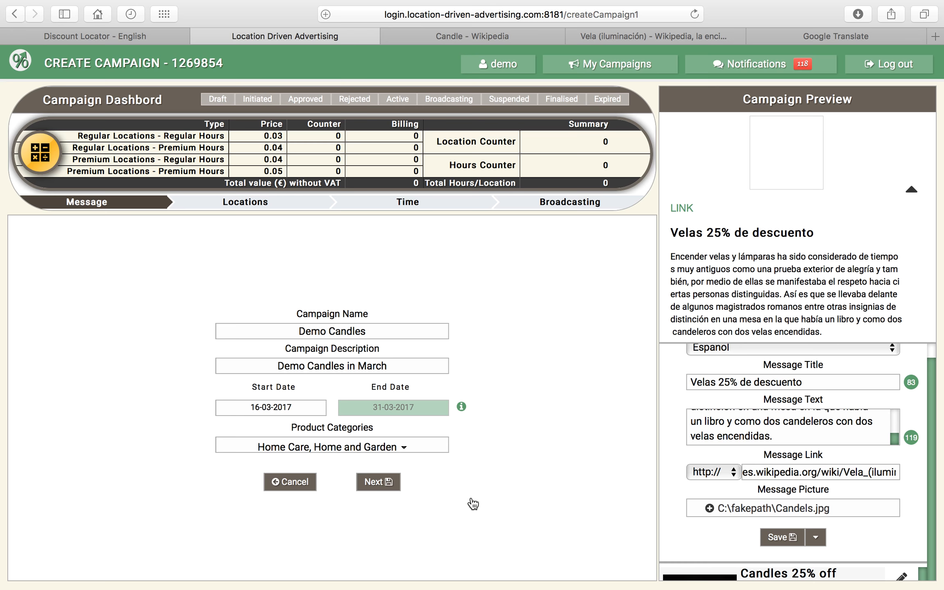
Step: Save the Spanish message and review the saved Spanish and English messages in the campaign preview
left_click(783, 541)
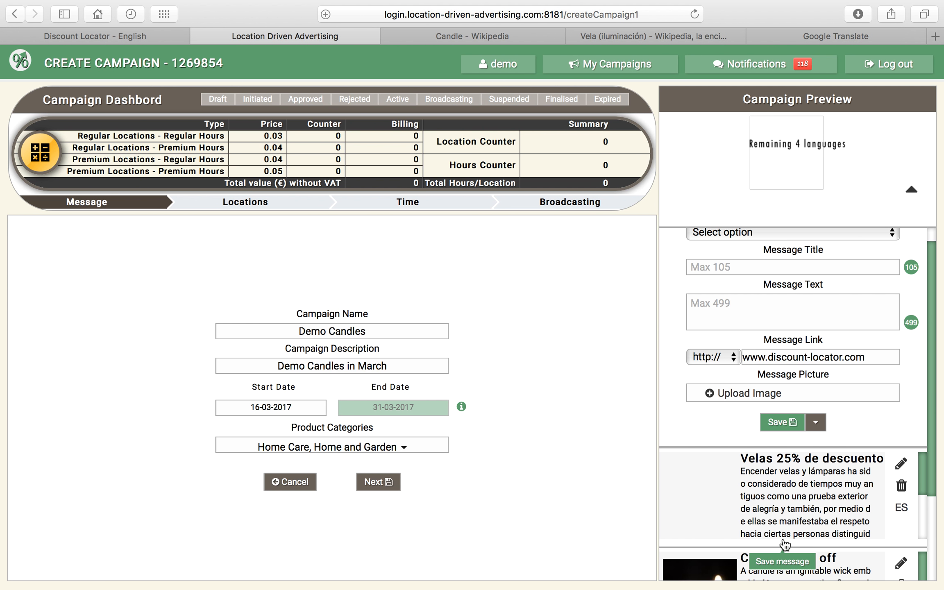
scroll(803, 474, "down", 5)
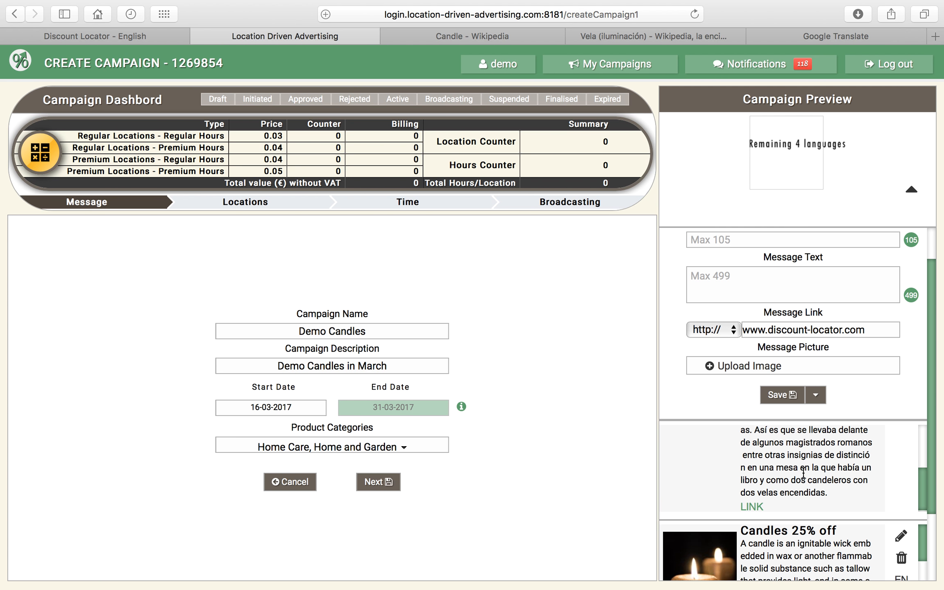
scroll(804, 474, "down", 5)
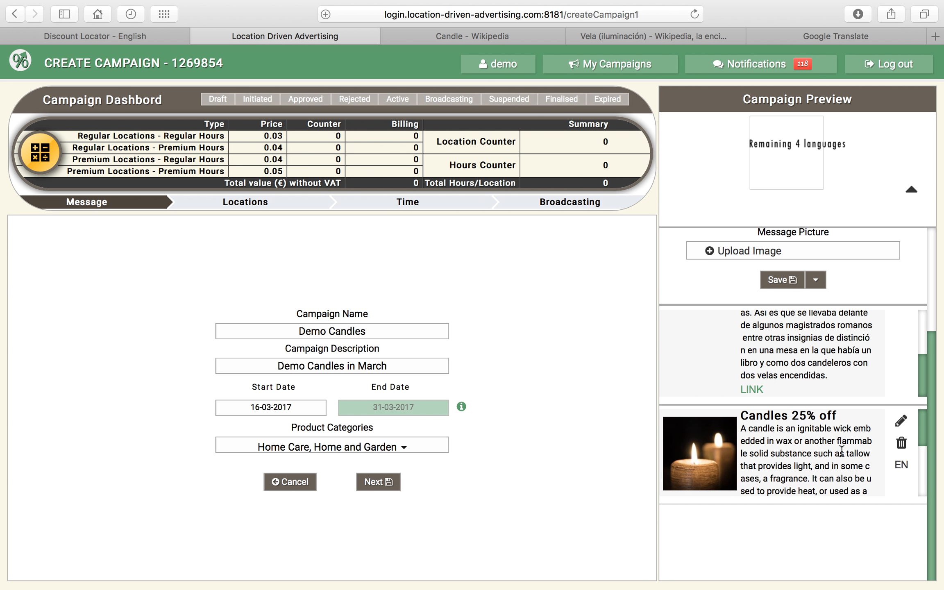
scroll(697, 385, "up", 3)
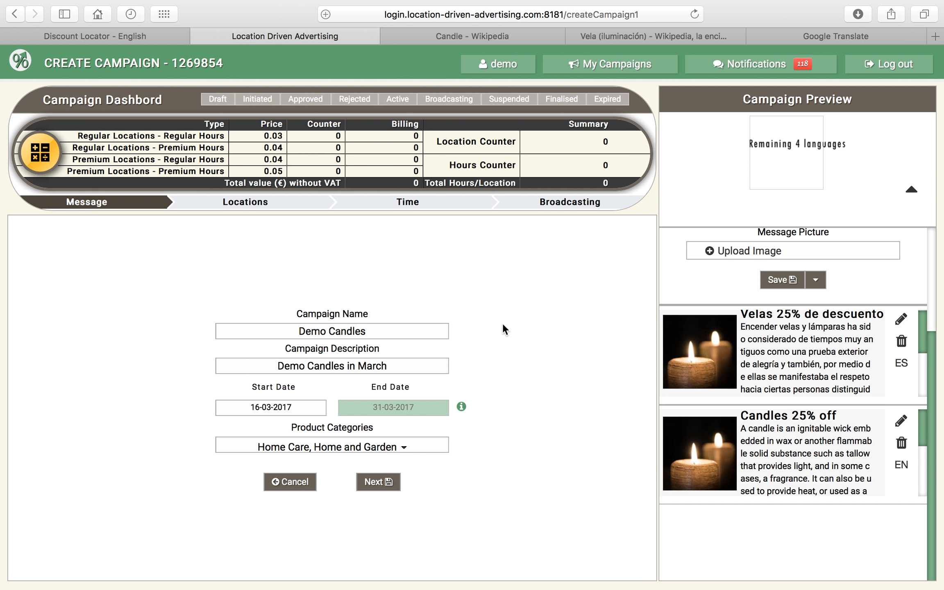
Step: Proceed to the campaign's location selection and choose United Kingdom as the country and England as the region
left_click(373, 484)
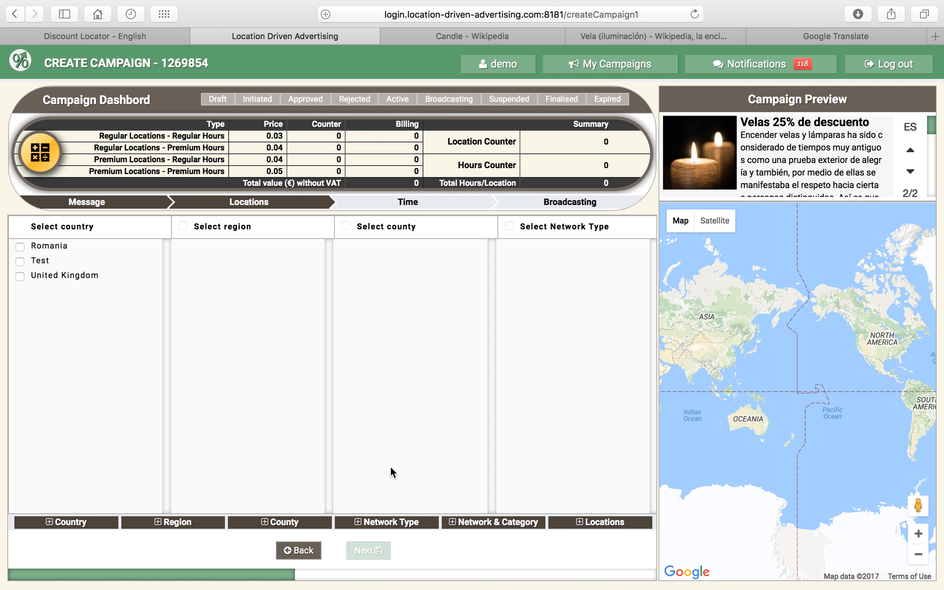
left_click(19, 276)
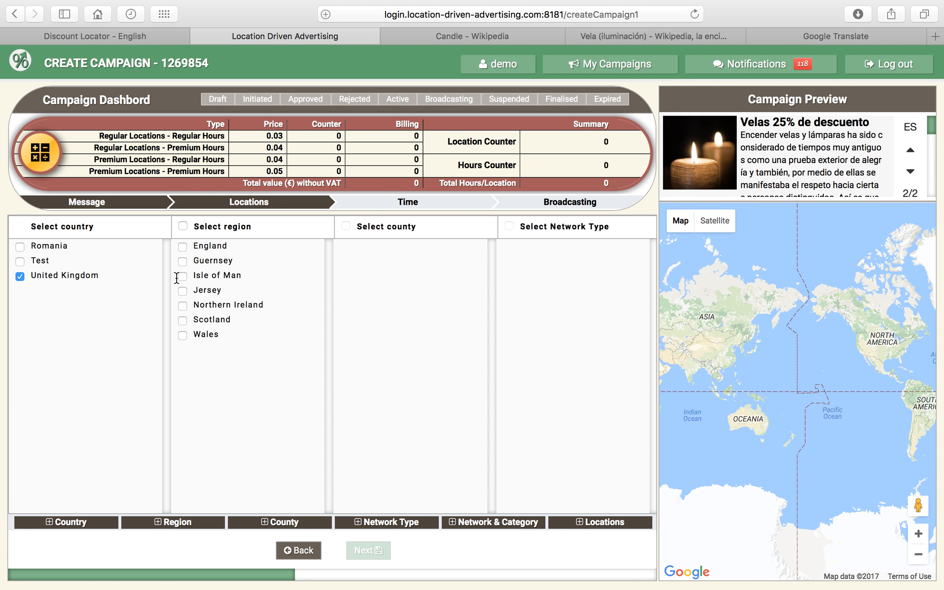
left_click(183, 247)
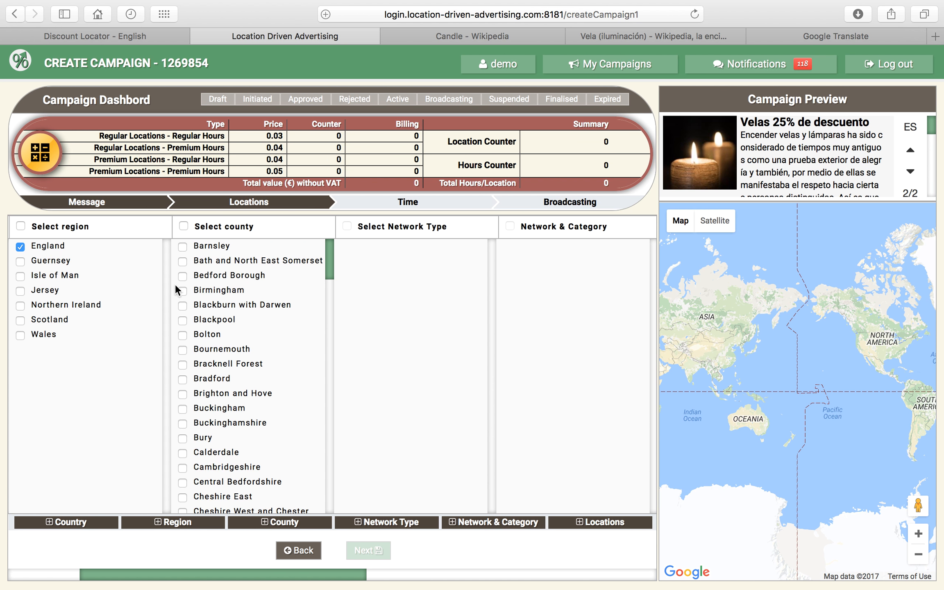
Step: Select Reading in the list of English counties
scroll(241, 290, "down", 1)
scroll(241, 289, "down", 5)
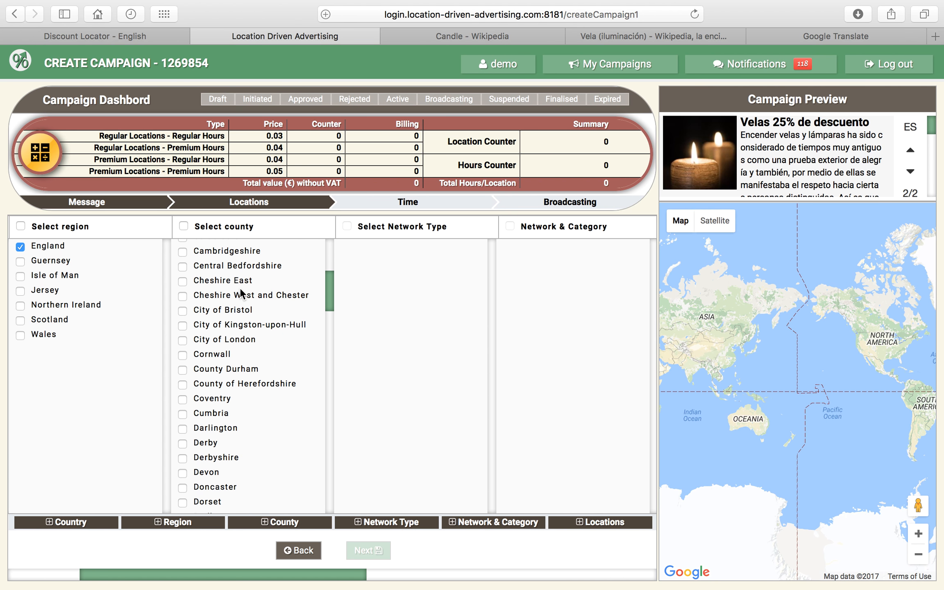
scroll(239, 288, "down", 10)
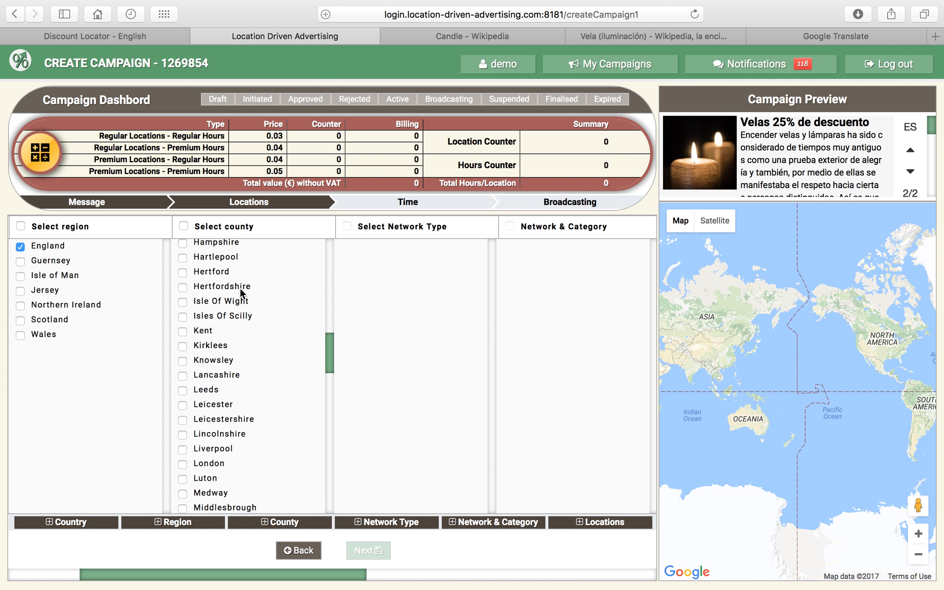
scroll(239, 288, "down", 8)
scroll(240, 288, "down", 3)
left_click(183, 337)
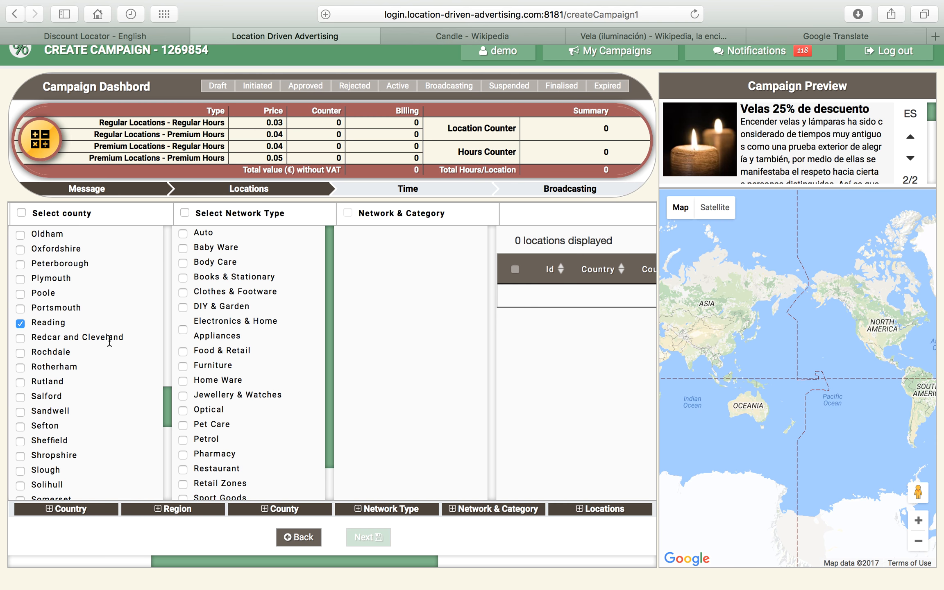
Step: Select the county Windsor and Maidenhead as well and dismiss the information notice
scroll(241, 333, "left", 5)
scroll(357, 353, "down", 10)
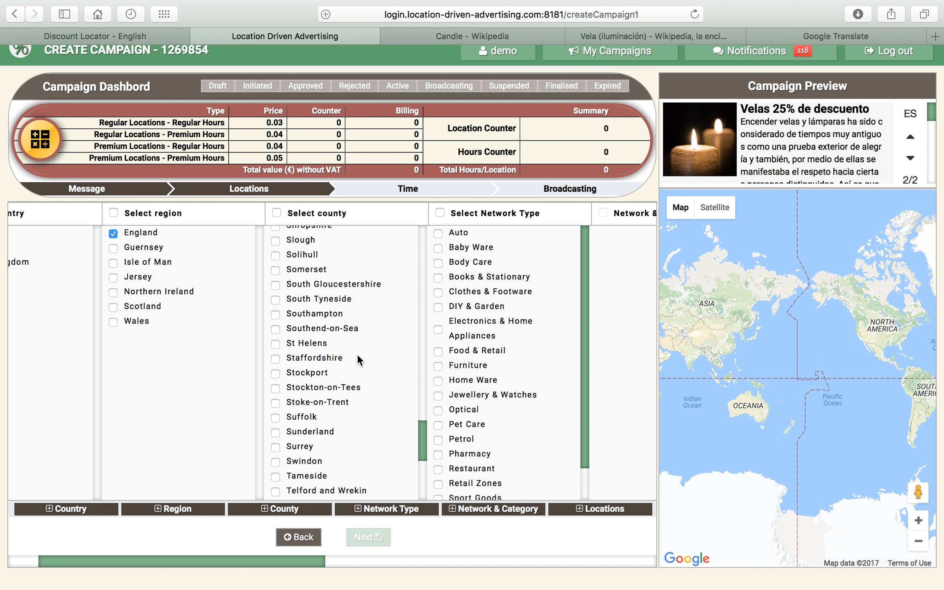
scroll(357, 361, "down", 2)
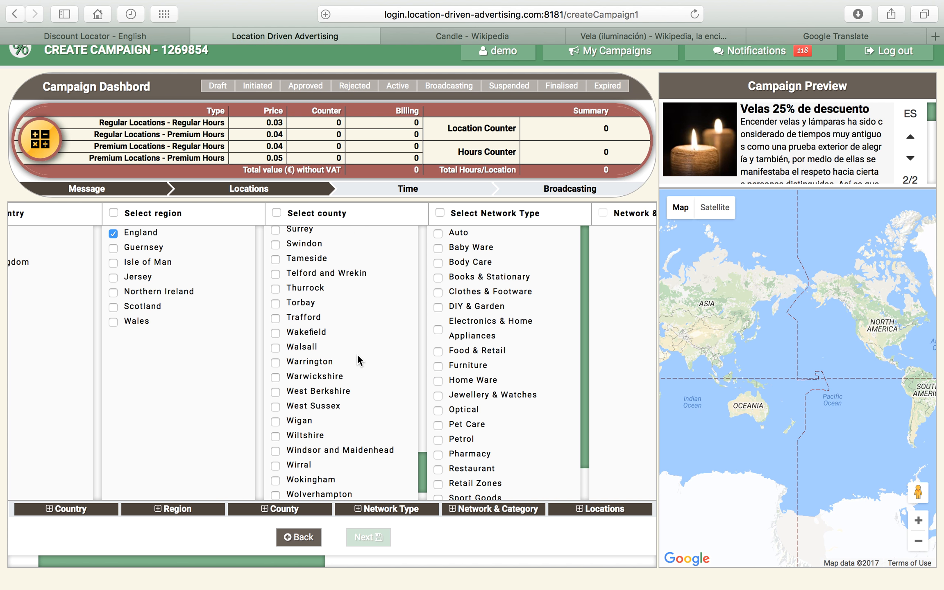
scroll(357, 357, "down", 2)
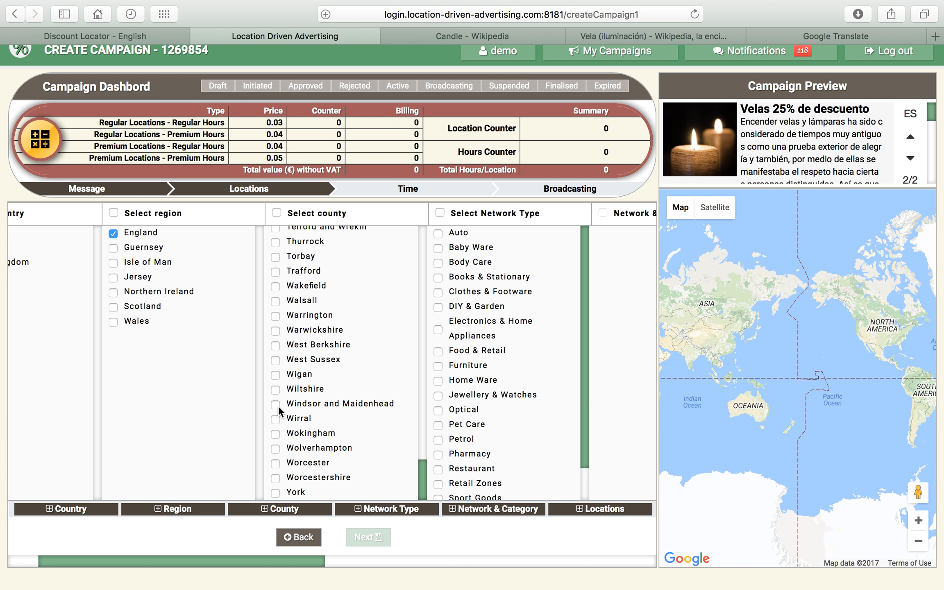
left_click(275, 404)
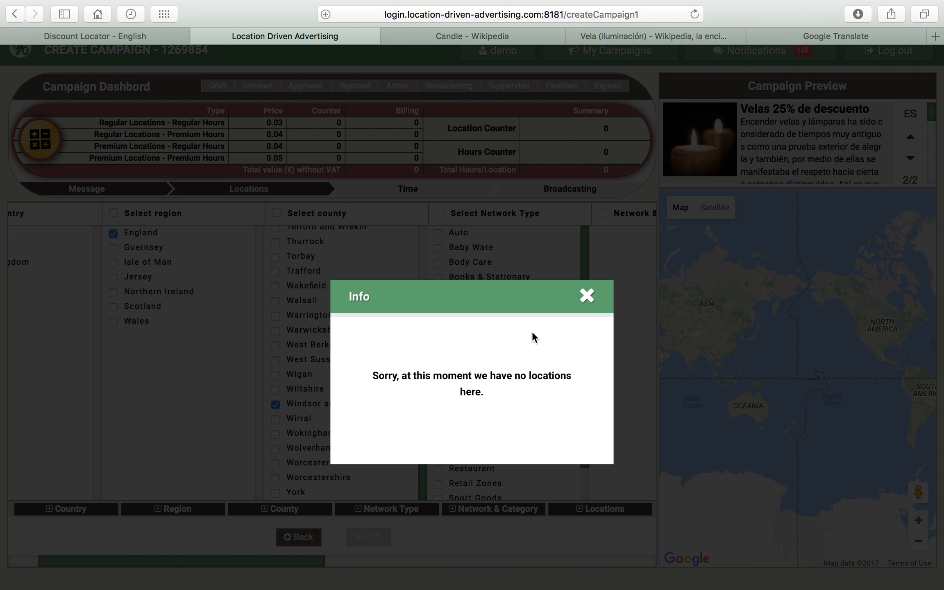
left_click(587, 295)
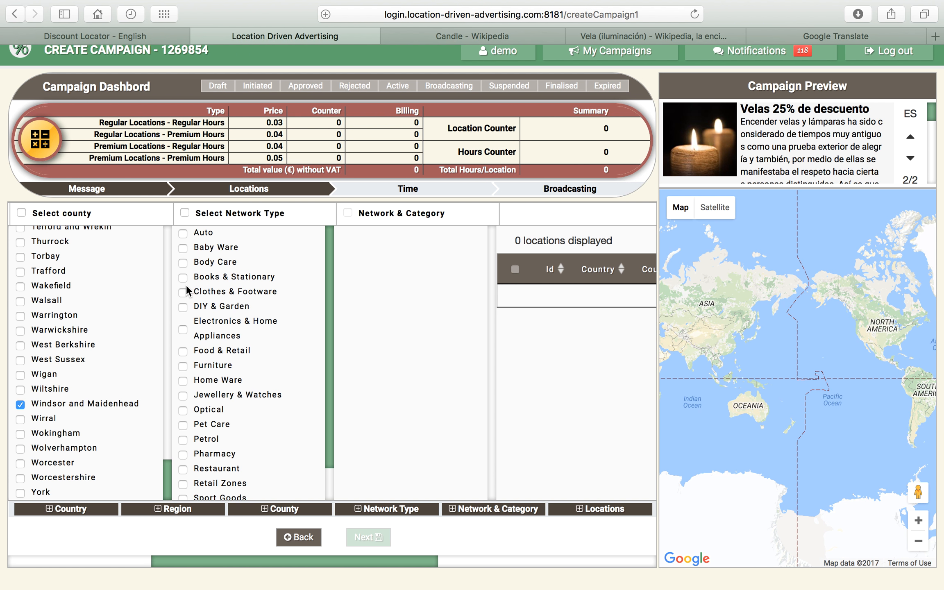
Step: Choose Food & Retail as the network type and select the Sainsburys network
scroll(186, 284, "down", 1)
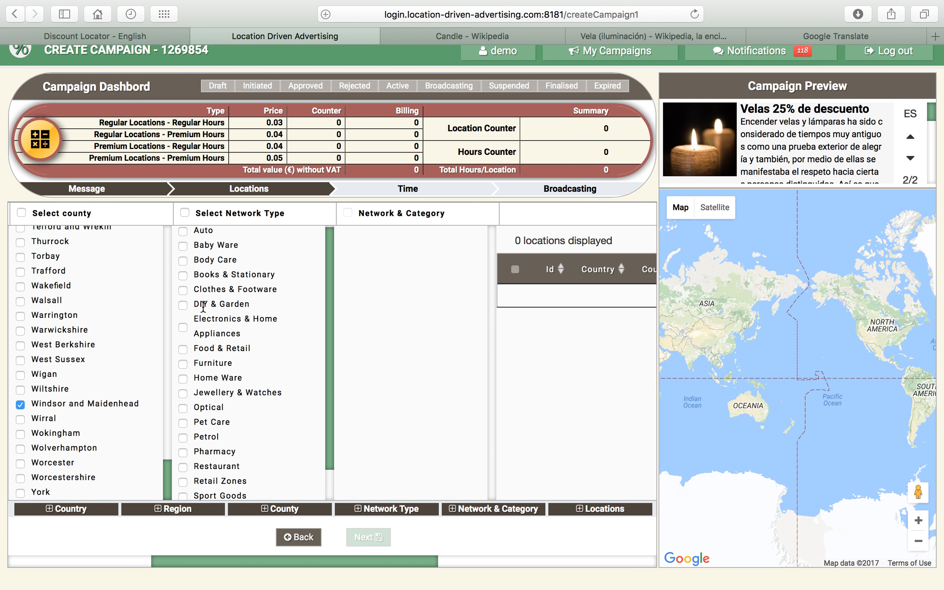
left_click(183, 350)
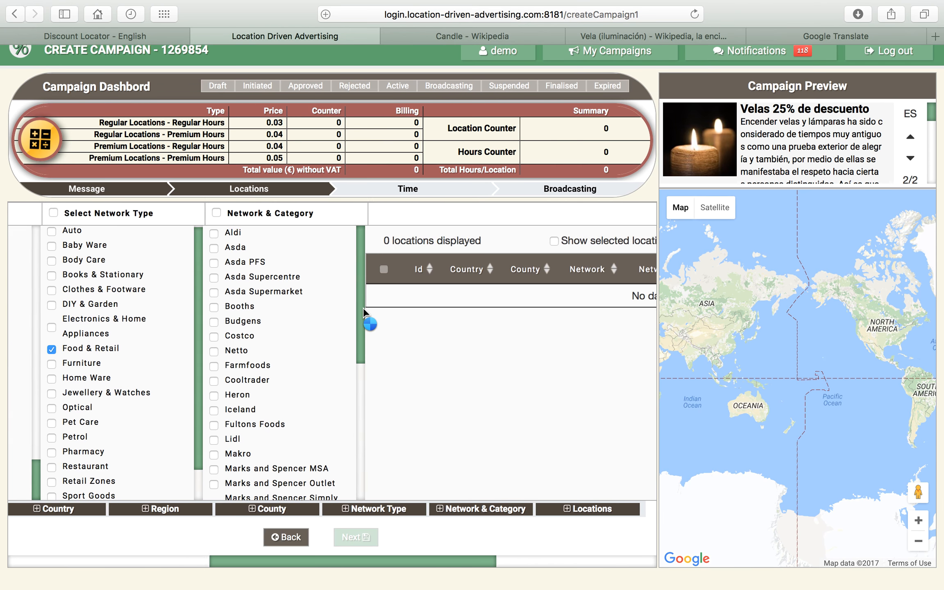
scroll(276, 298, "down", 5)
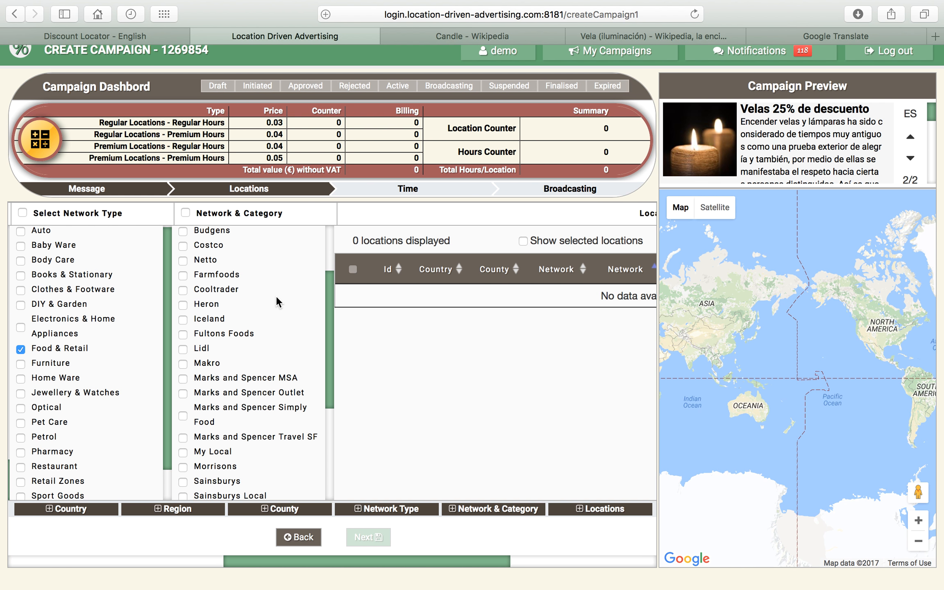
scroll(276, 296, "down", 5)
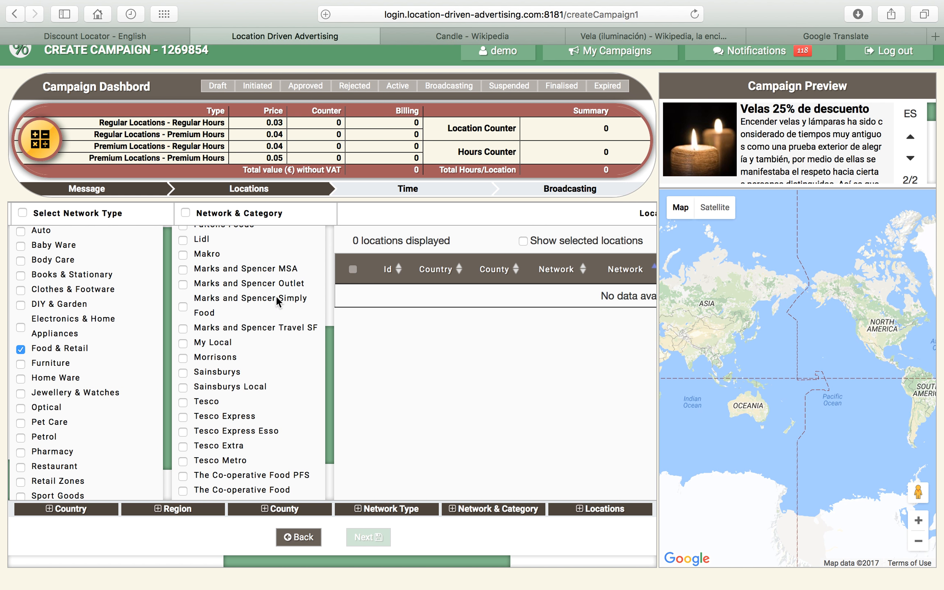
scroll(277, 298, "down", 2)
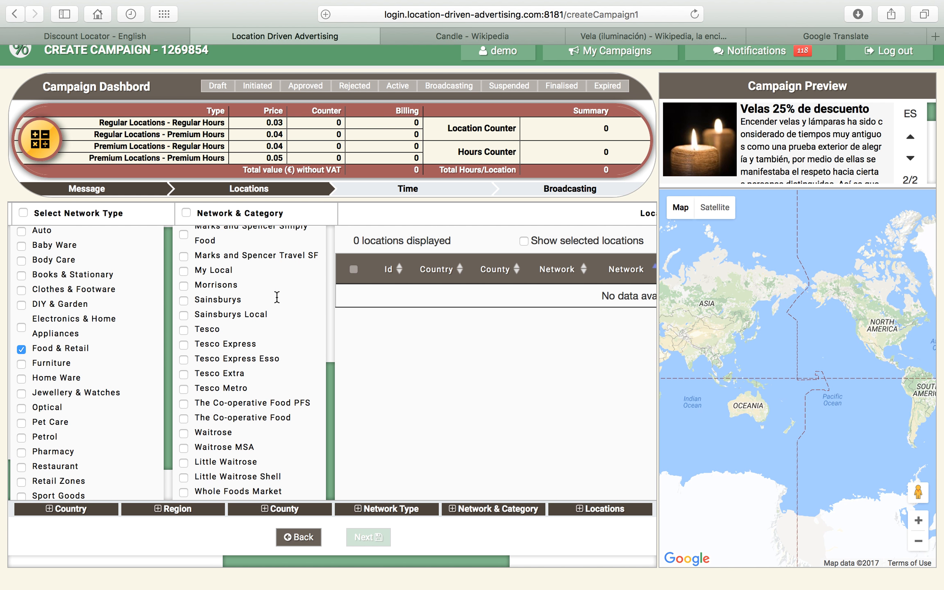
left_click(184, 303)
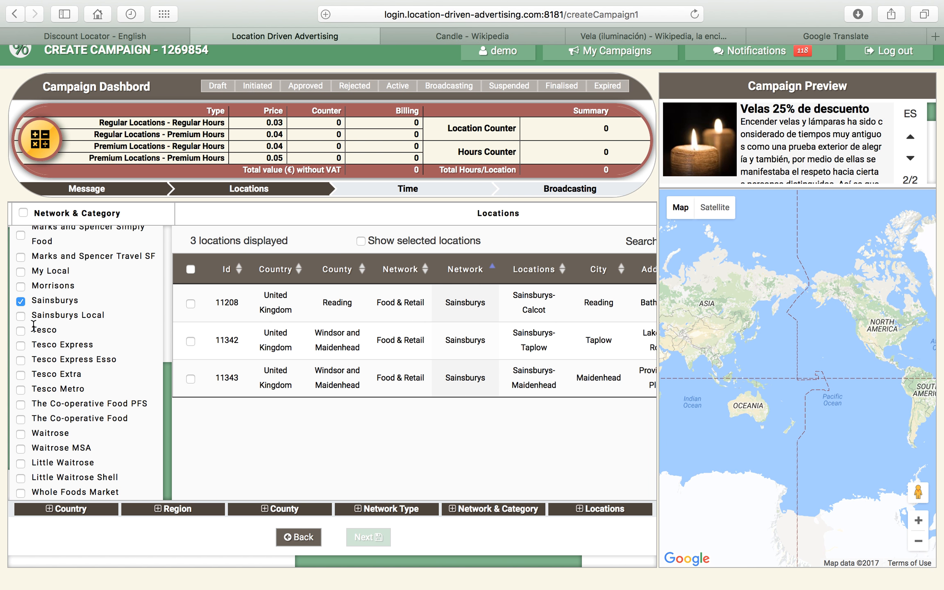
Step: Add Sainsburys Local, Tesco, Tesco Express, Tesco Express Esso, Tesco Extra and Tesco Metro to the selected networks
left_click(20, 316)
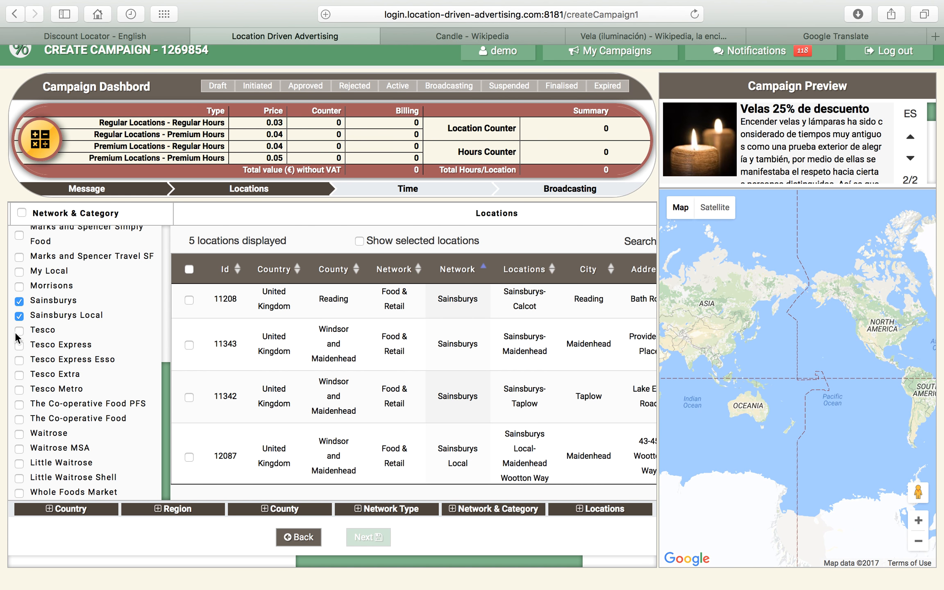
left_click_drag(18, 337, 16, 332)
left_click(20, 331)
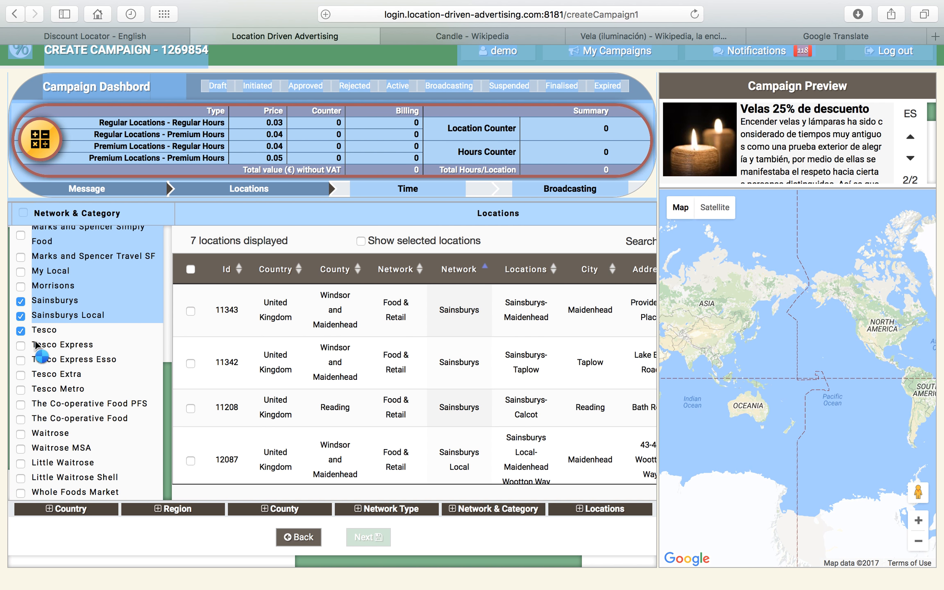
left_click(20, 346)
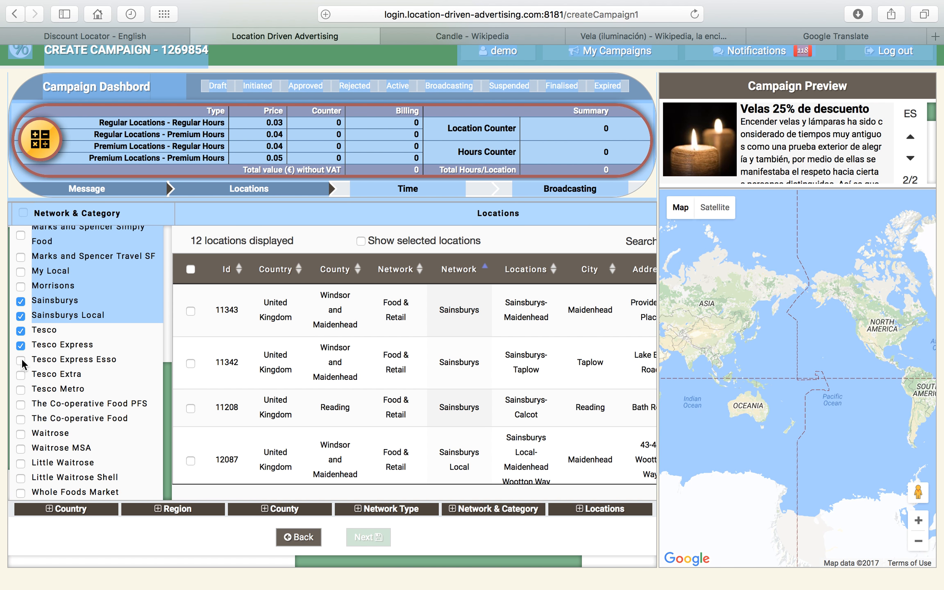
left_click(20, 359)
left_click(287, 316)
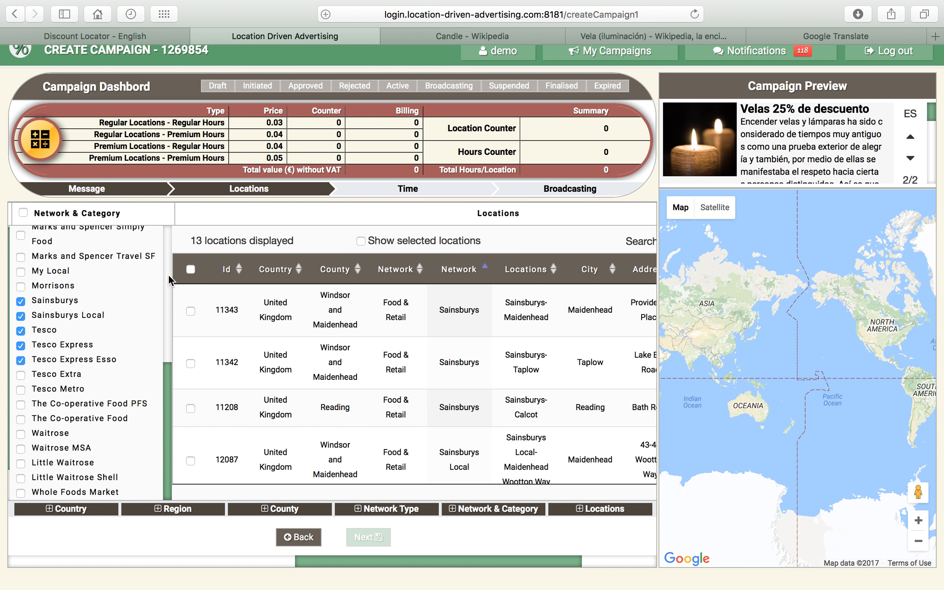
left_click(20, 374)
left_click(20, 389)
Step: Select all the listed store locations and recalculate the campaign billing summary
left_click(191, 270)
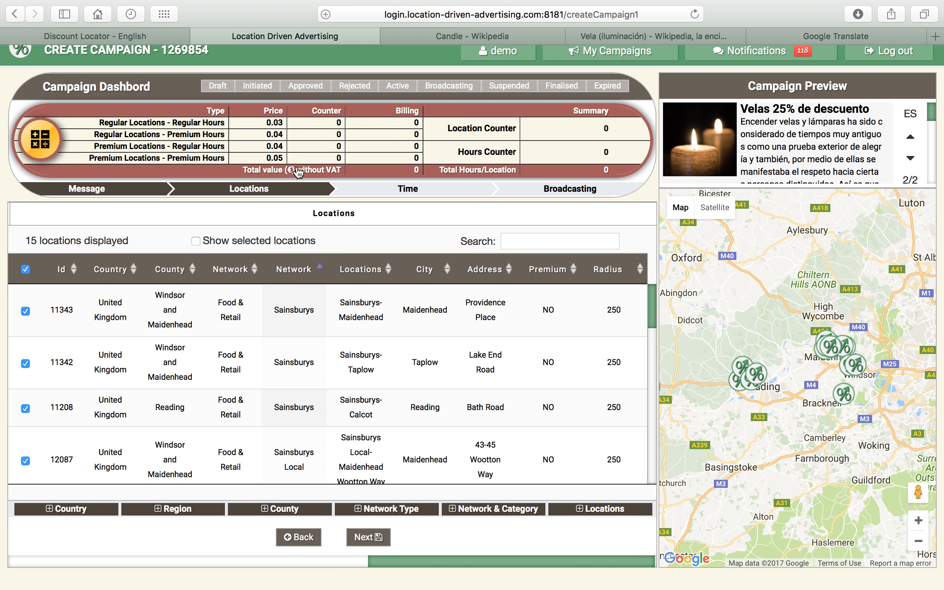
left_click(40, 141)
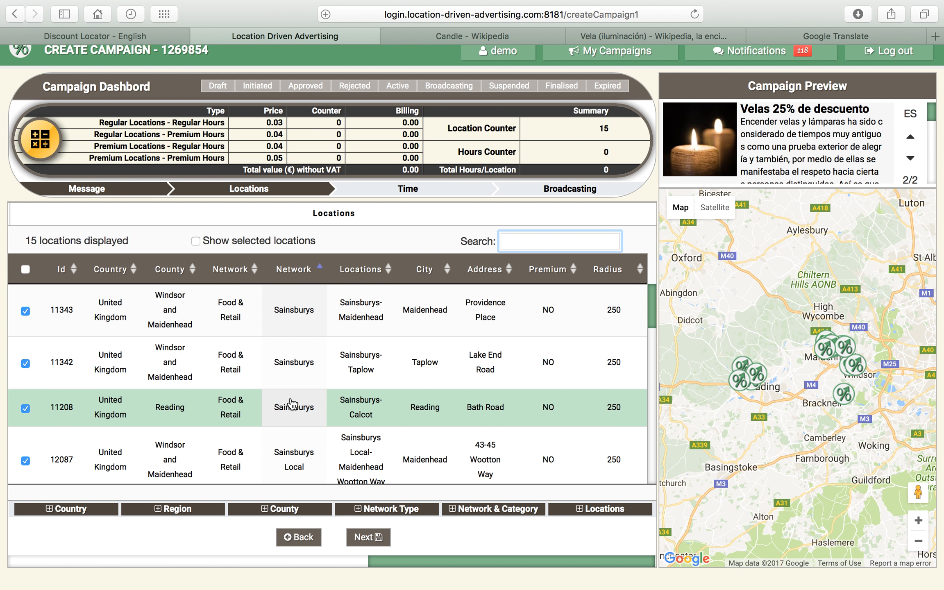
Step: Review the list of selected locations and show the Tesco Express store on Bath Road, Maidenhead, on the map
scroll(292, 407, "down", 3)
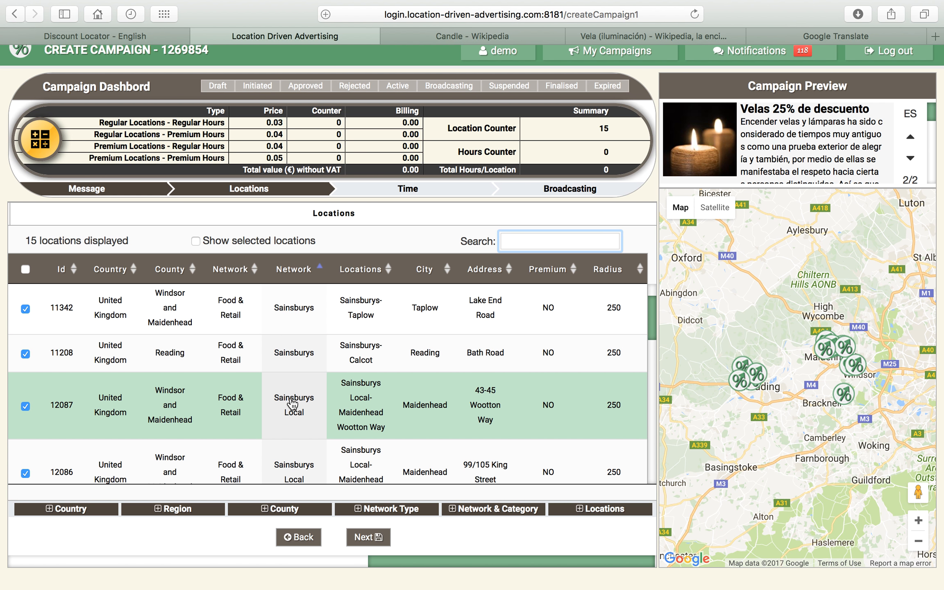
scroll(293, 404, "up", 3)
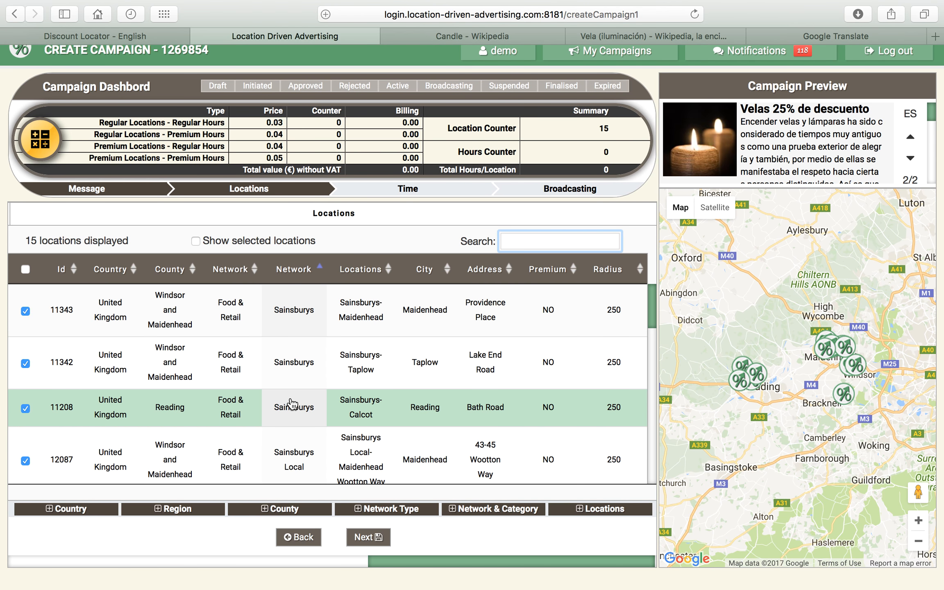
scroll(292, 403, "down", 5)
scroll(292, 404, "down", 3)
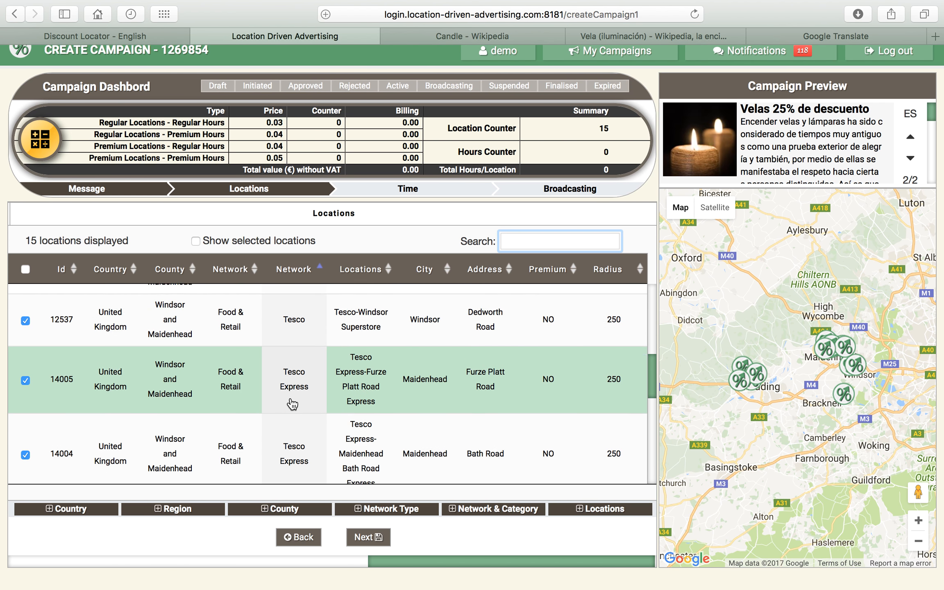
scroll(292, 404, "down", 1)
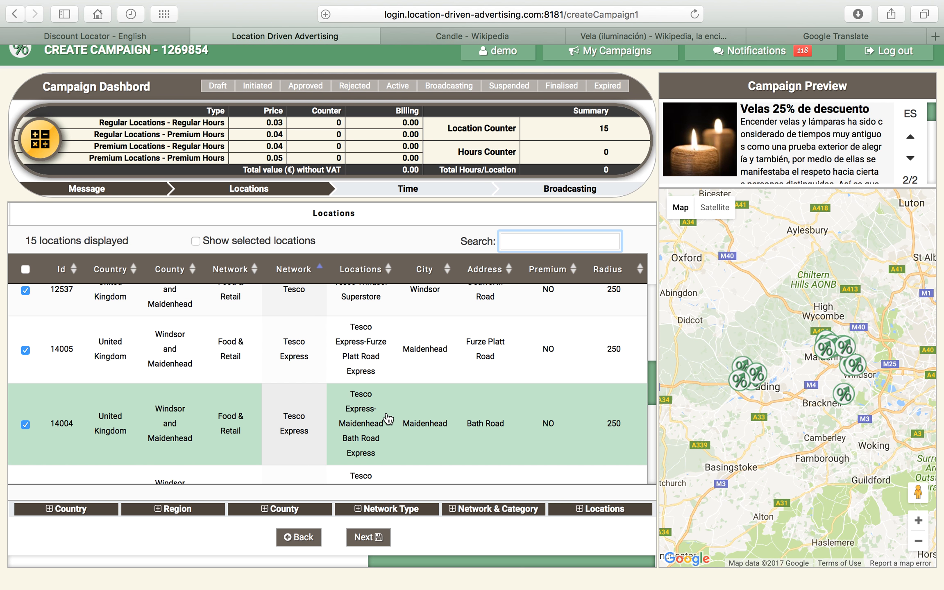
left_click(388, 419)
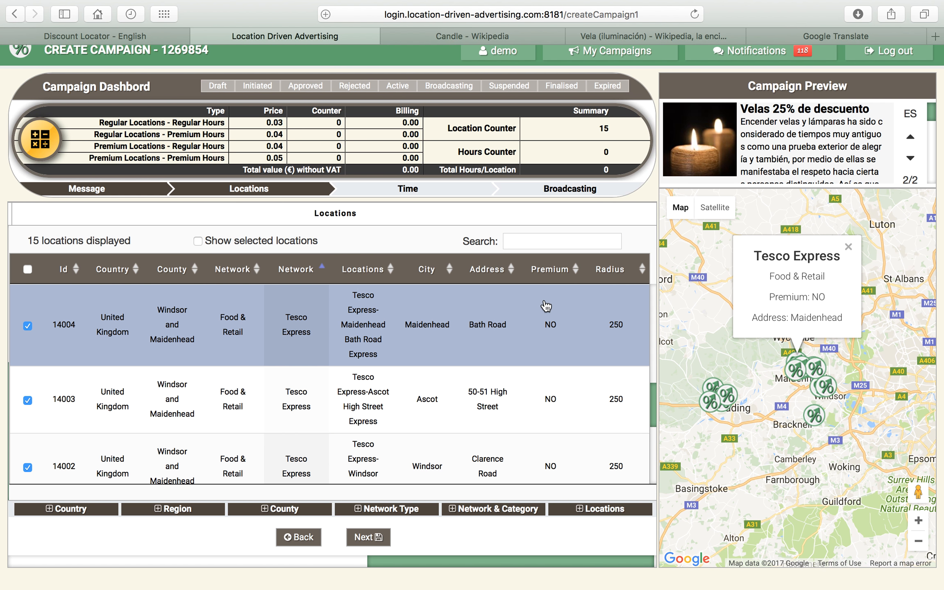
scroll(478, 318, "left", 1)
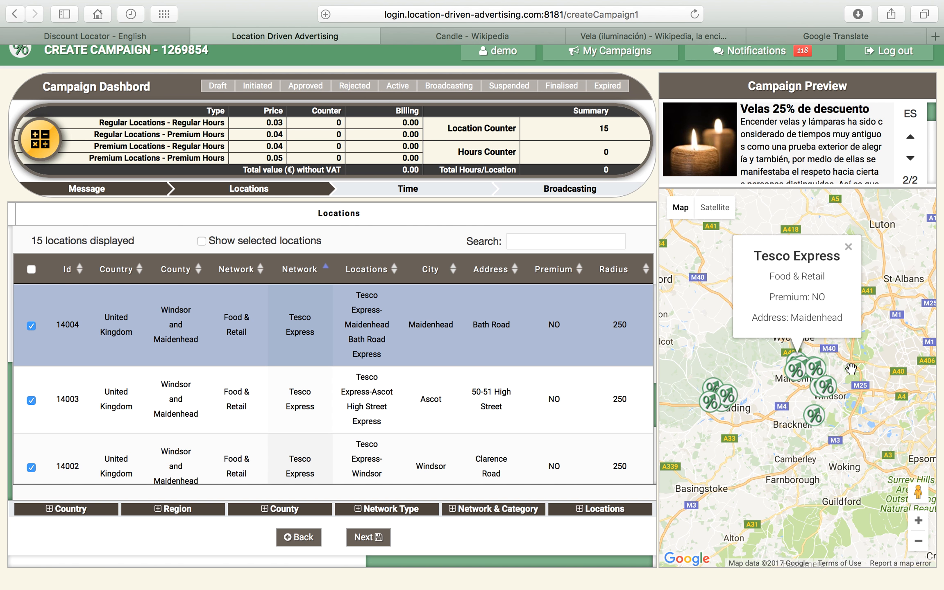
Step: Examine the Bath Road Tesco Express and its coverage radius up close on the map, and view the storefront in Street View
left_click(919, 521)
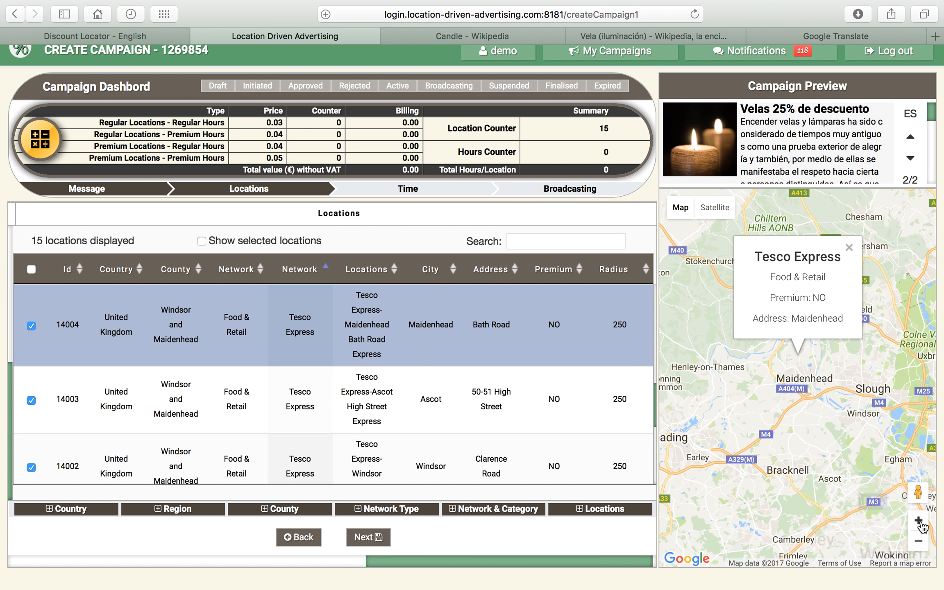
left_click(919, 521)
left_click(919, 521)
left_click(919, 521)
left_click(919, 521)
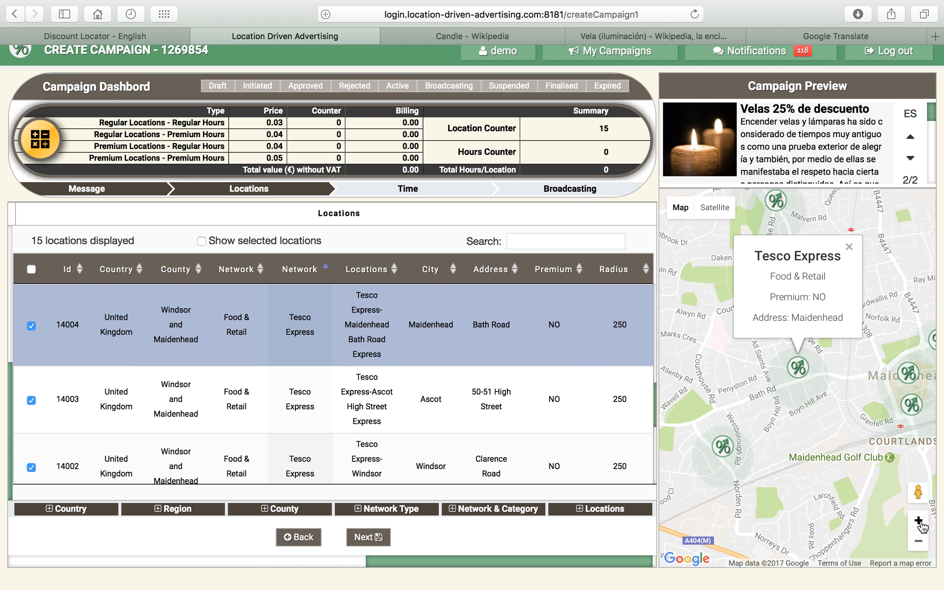
left_click(919, 521)
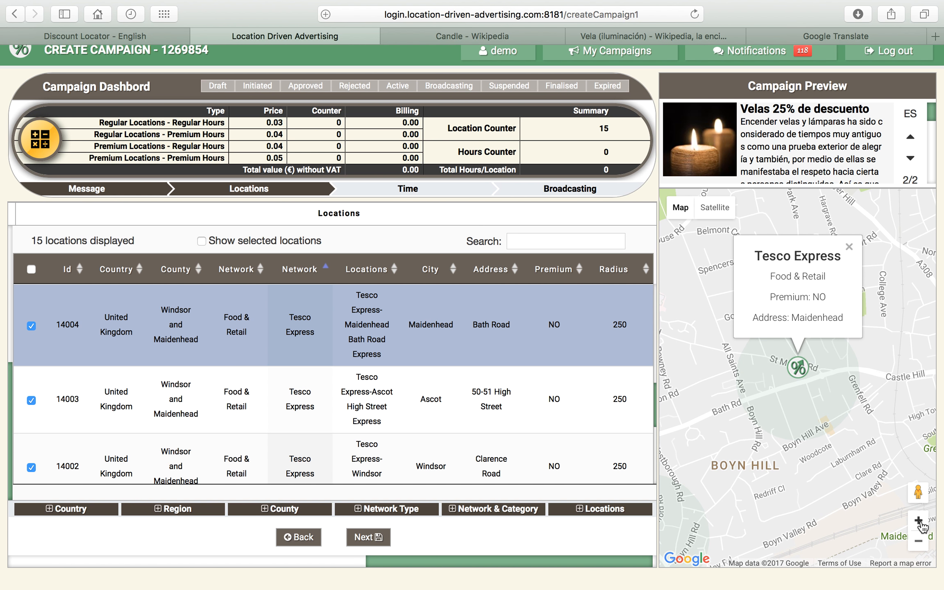
left_click(919, 521)
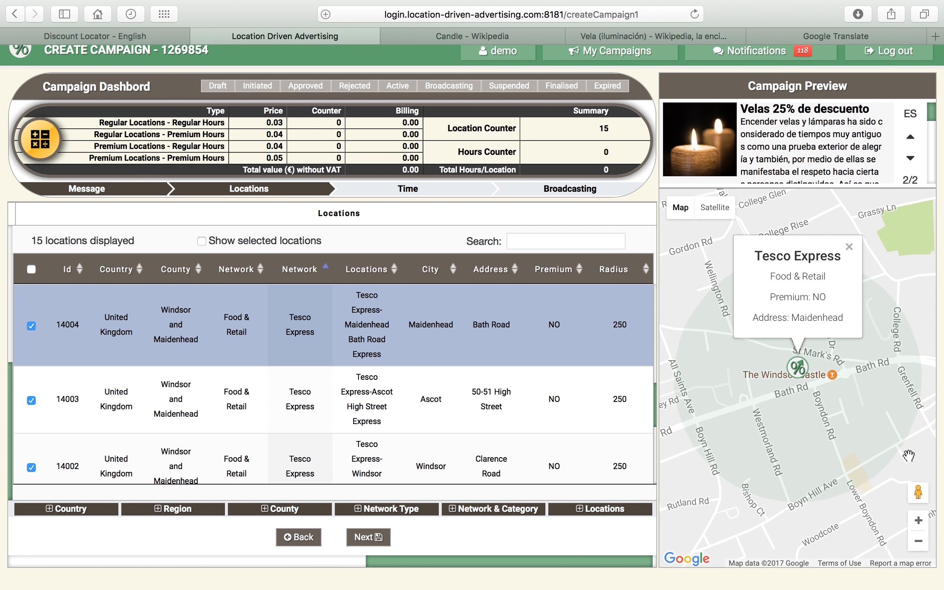
left_click(919, 525)
left_click(918, 524)
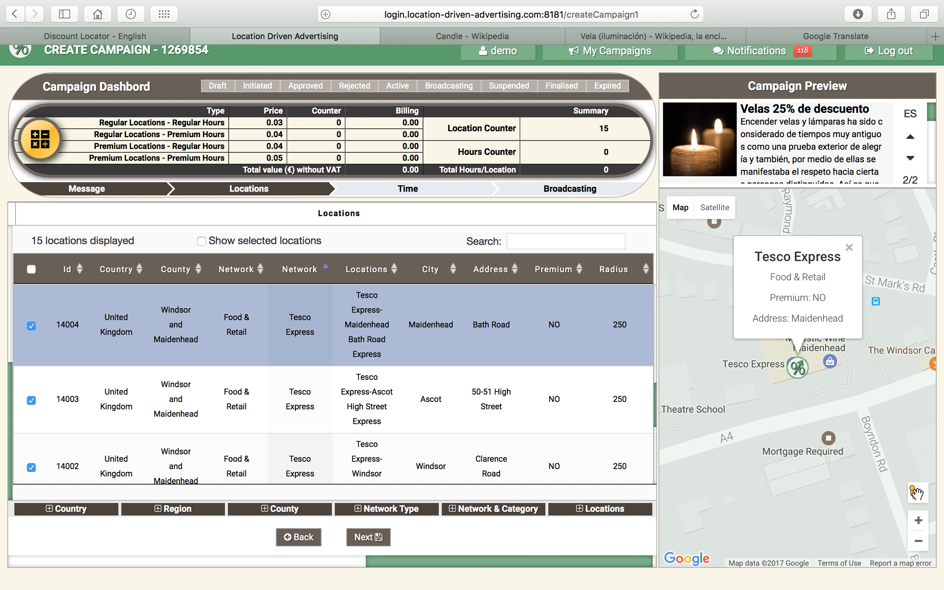
left_click_drag(918, 493, 796, 406)
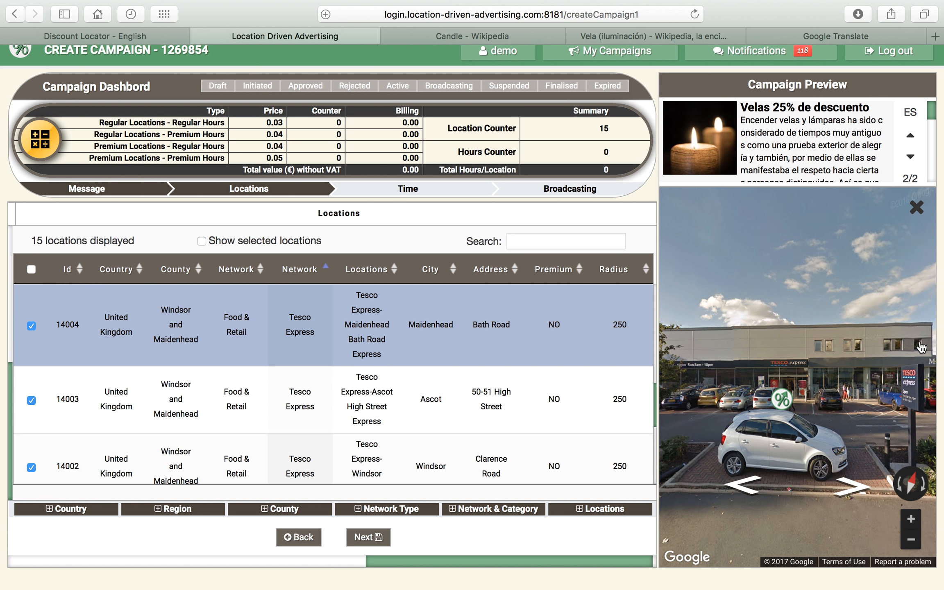
left_click(915, 210)
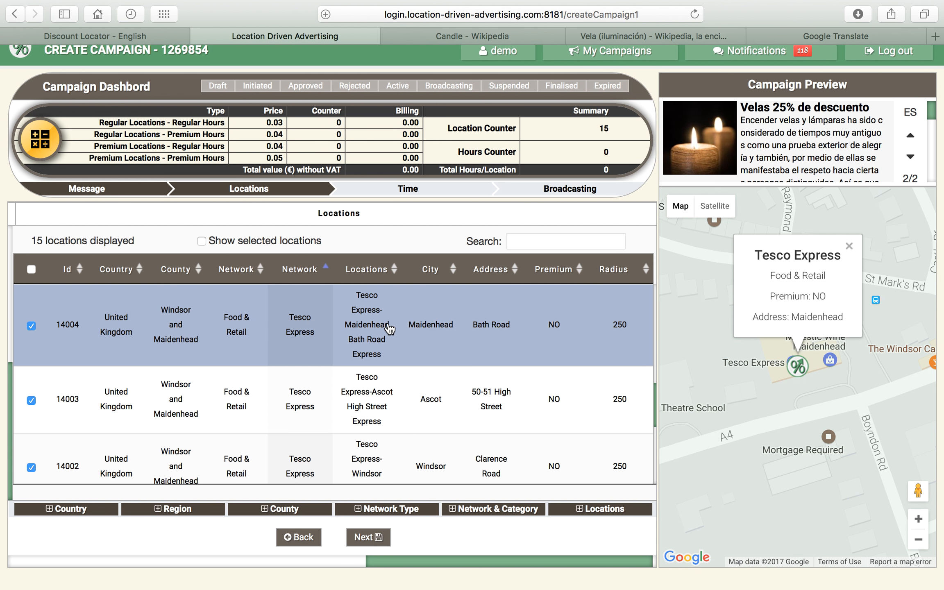
Step: Save the selected locations and continue to the campaign's broadcasting time schedule
scroll(390, 328, "right", 2)
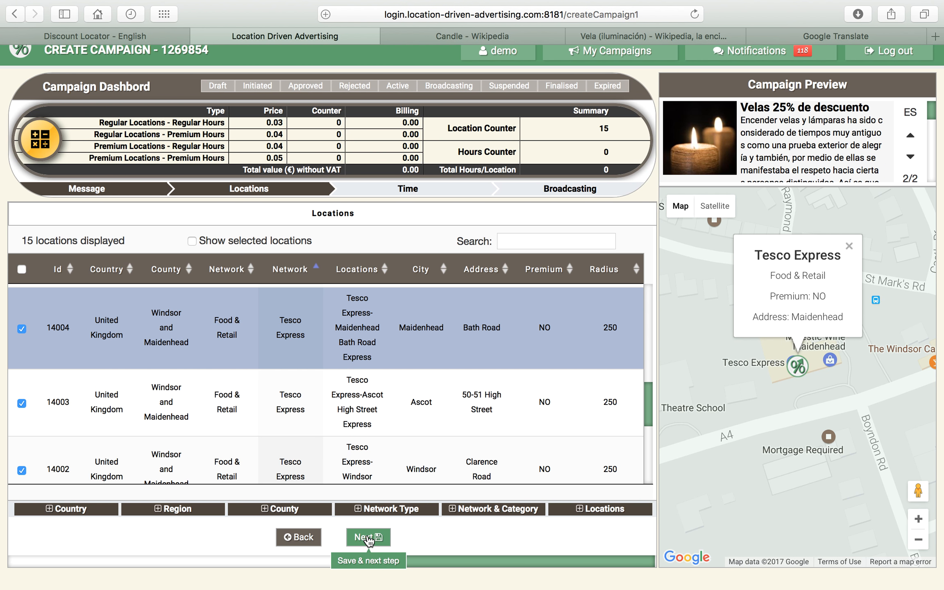
left_click(369, 539)
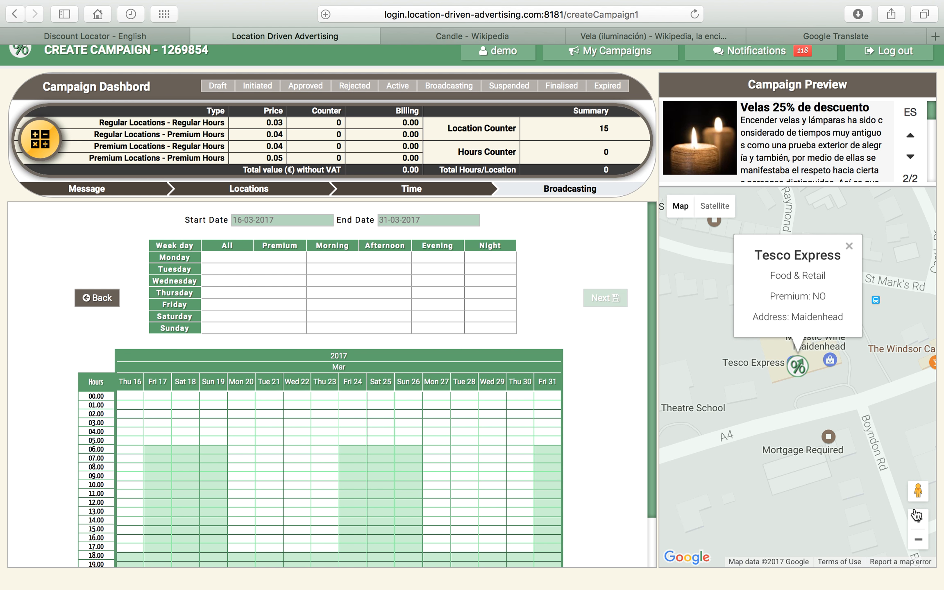
left_click(919, 540)
left_click(919, 540)
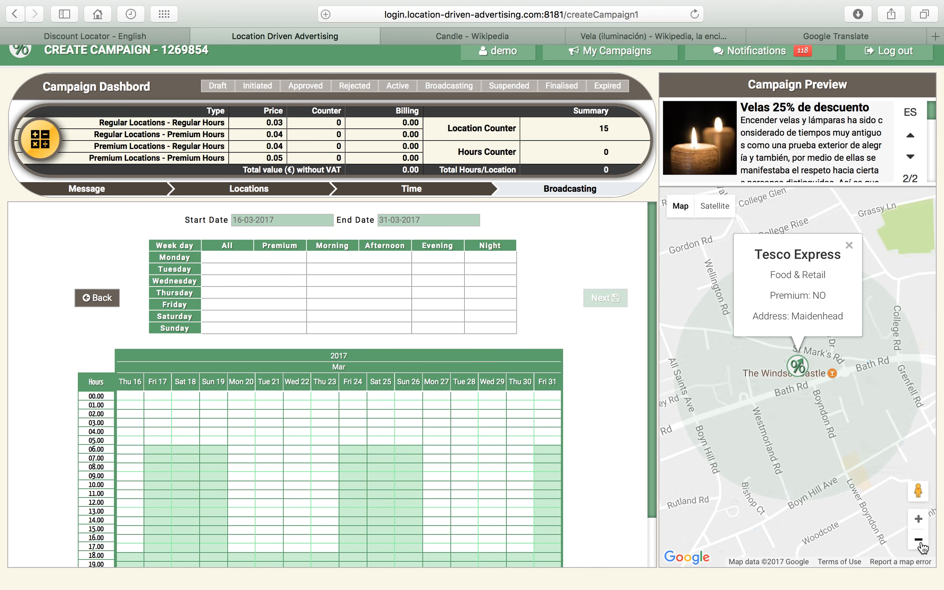
left_click(919, 540)
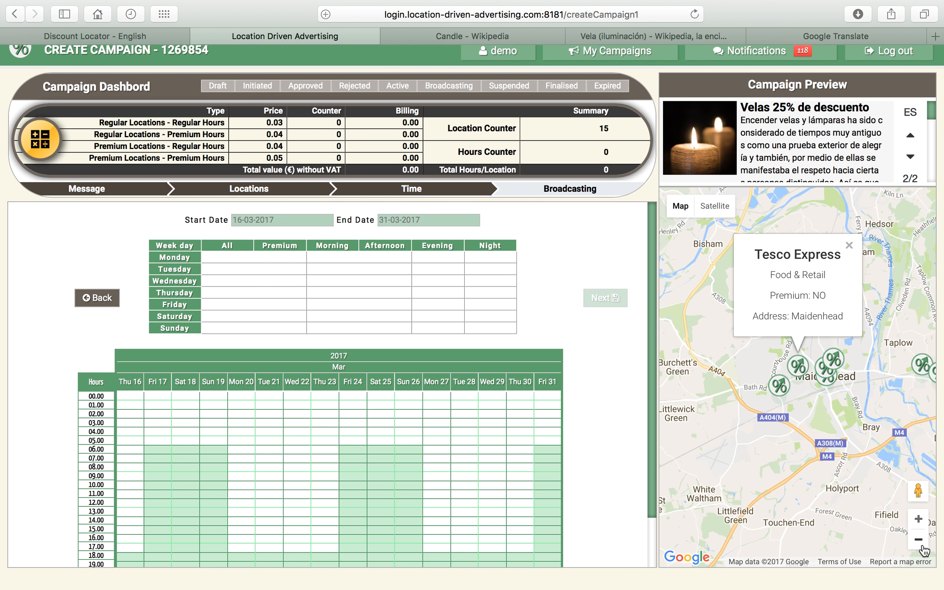
left_click(920, 545)
left_click(920, 547)
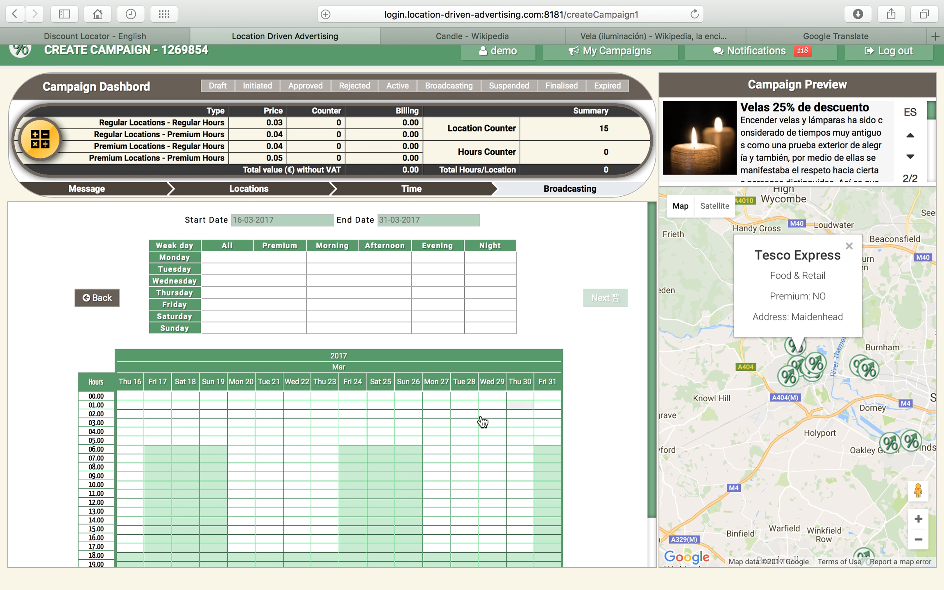
Step: Try scheduling individual 03:00 slots and the 10:00 hour on every campaign day, and clear those slots again
left_click(158, 422)
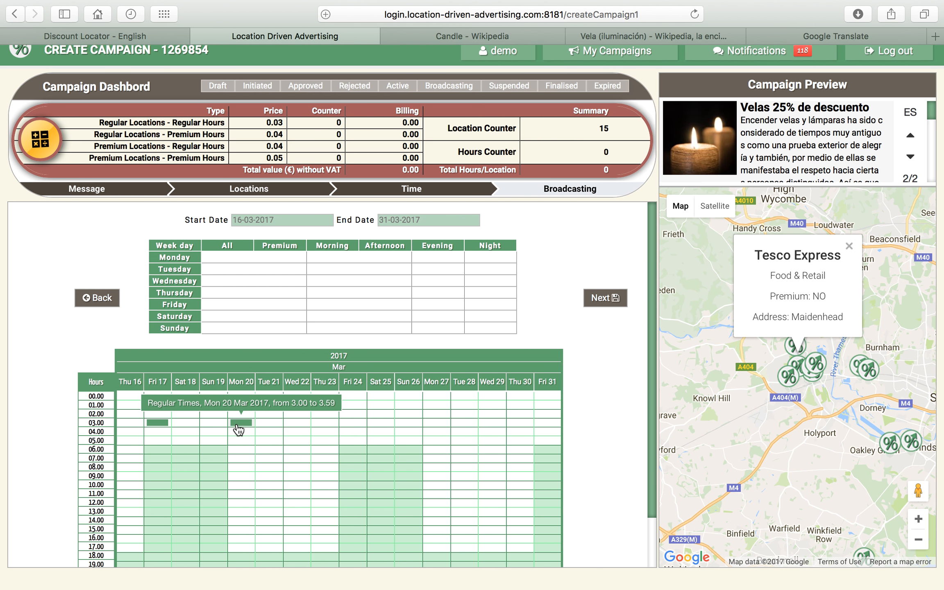
left_click(158, 423)
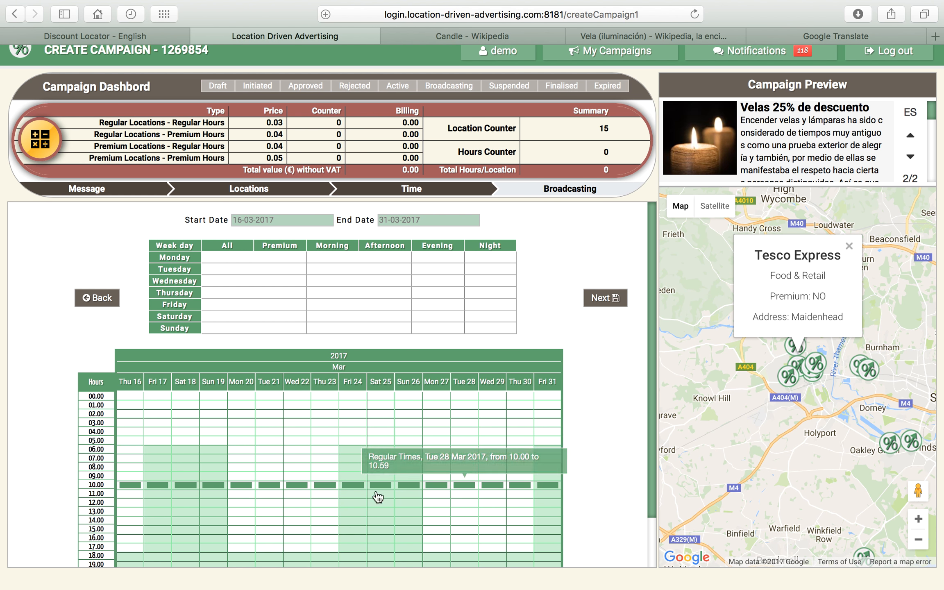
left_click(105, 487)
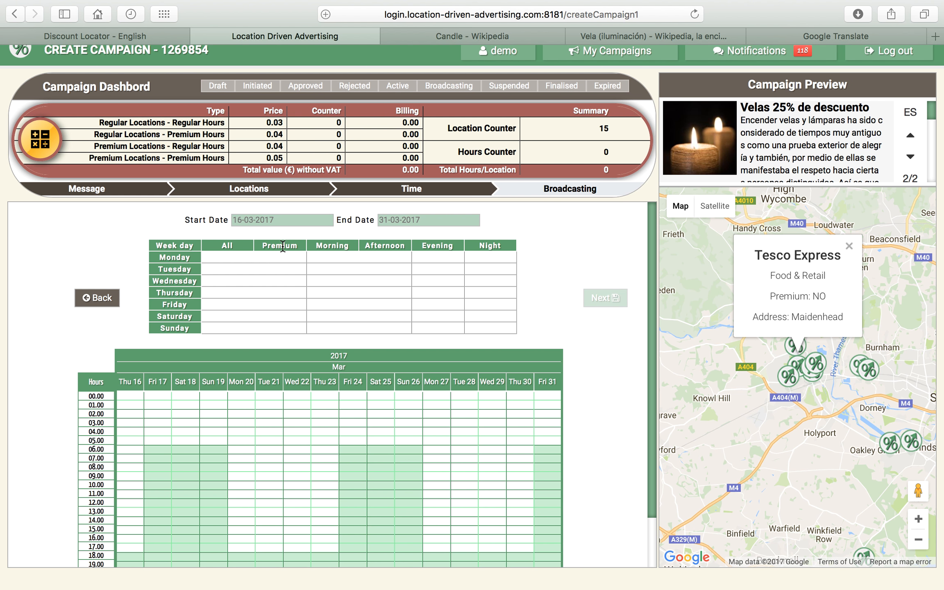
Step: Schedule the Premium hours for Monday, Tuesday and Wednesday in the weekday table
left_click(276, 256)
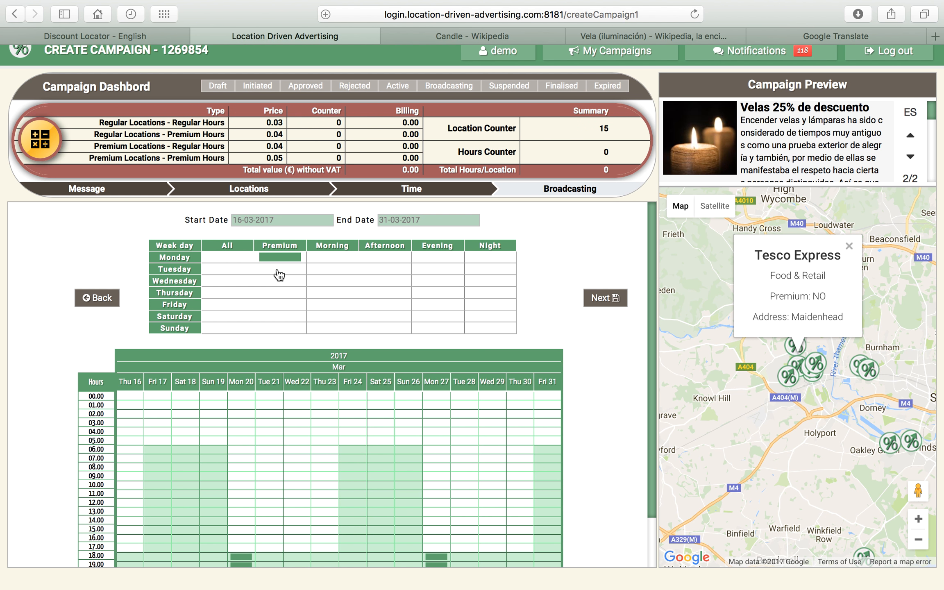
left_click(278, 270)
left_click(274, 282)
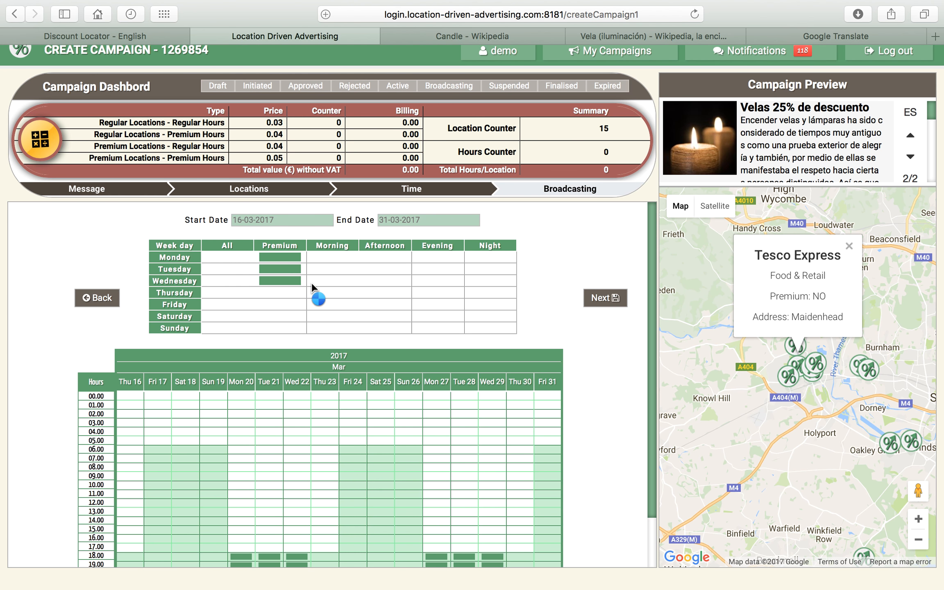
Step: Schedule the Premium hours for Thursday, Friday, Saturday and Sunday in the weekday table, and calculate the campaign's billing
left_click(280, 292)
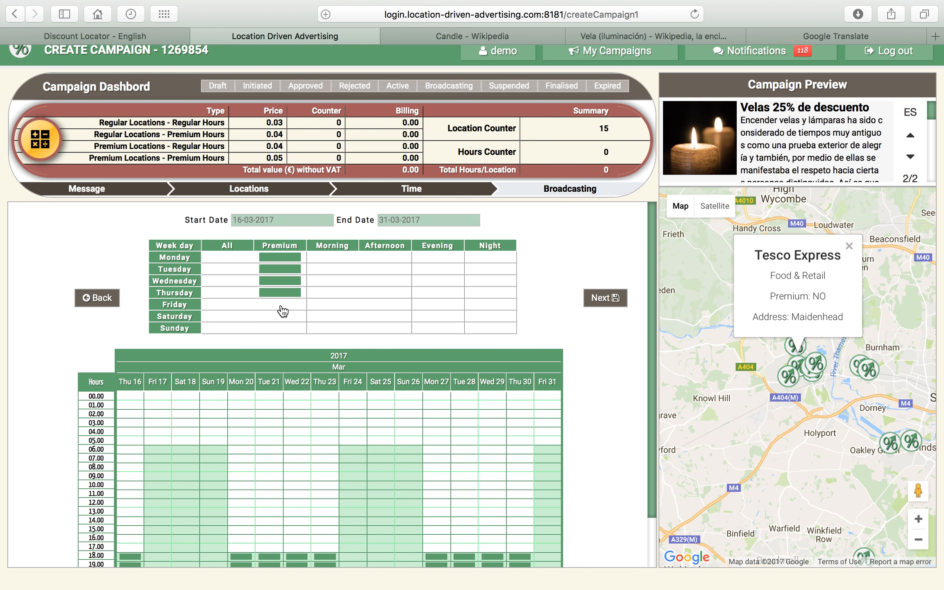
left_click(283, 304)
left_click(280, 317)
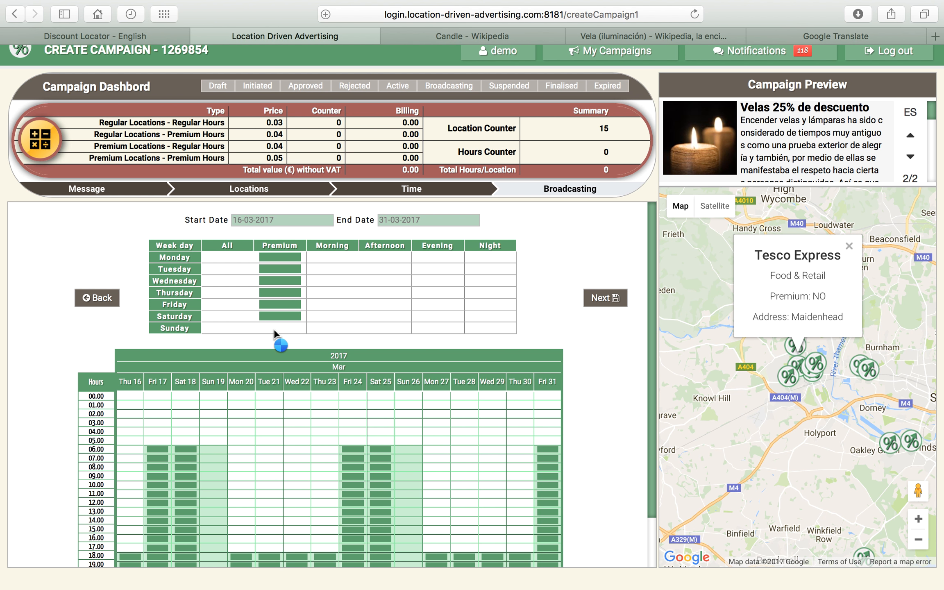
left_click(274, 331)
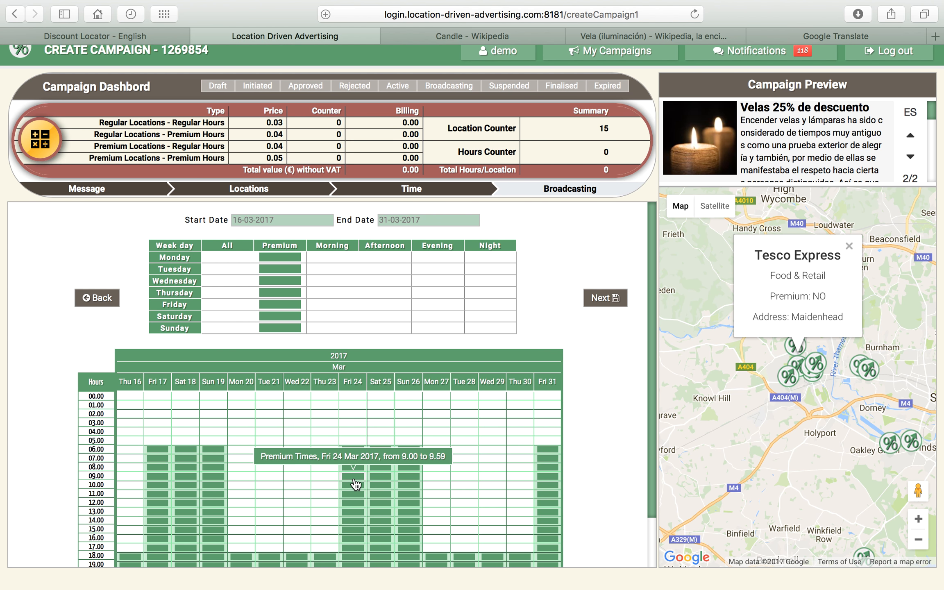
scroll(356, 485, "down", 3)
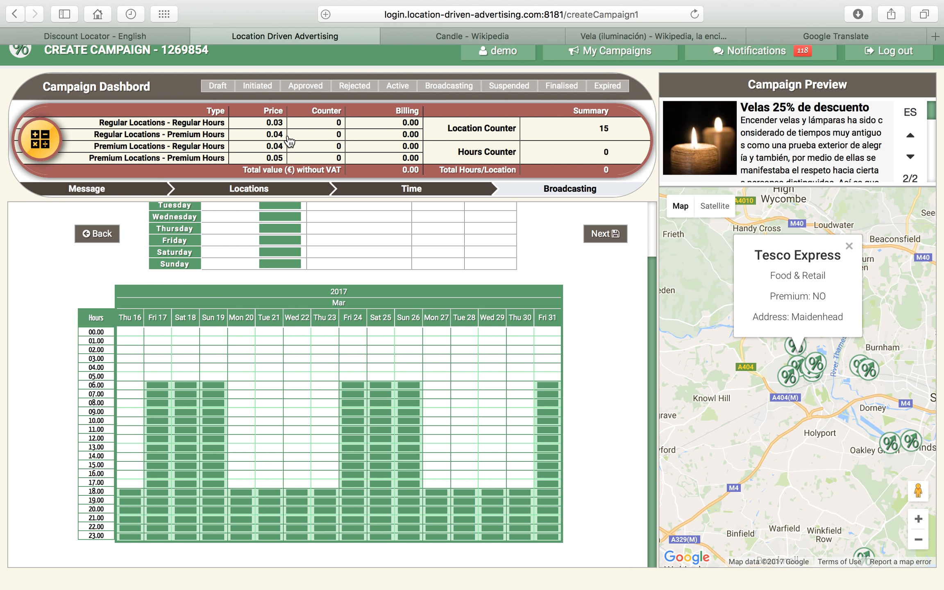
left_click(45, 144)
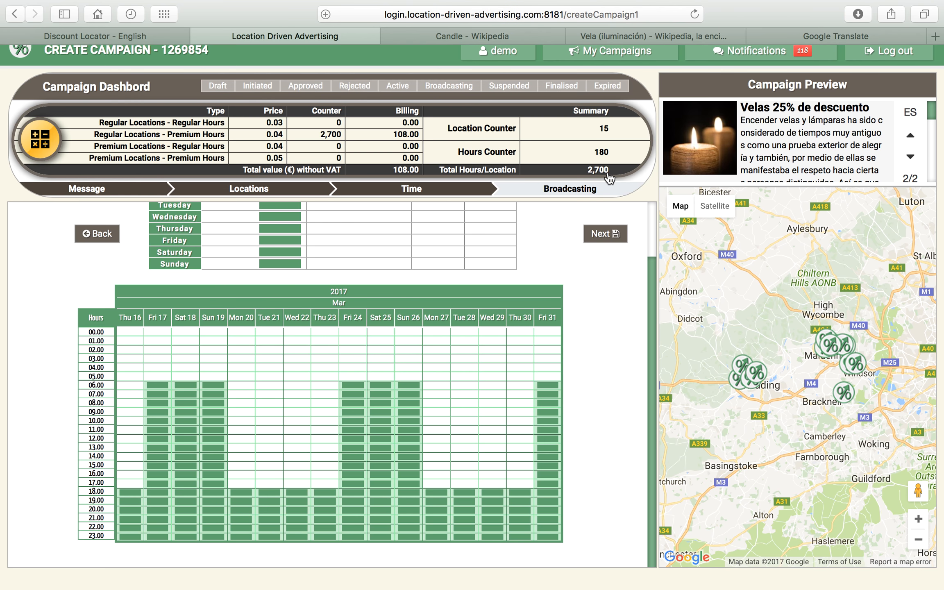
Step: Clear the individual 06:00 slots on Fri 17, Sat 18, Sun 19, Fri 24, Sat 25, Sun 26 and Fri 31 March
left_click(158, 386)
left_click(188, 386)
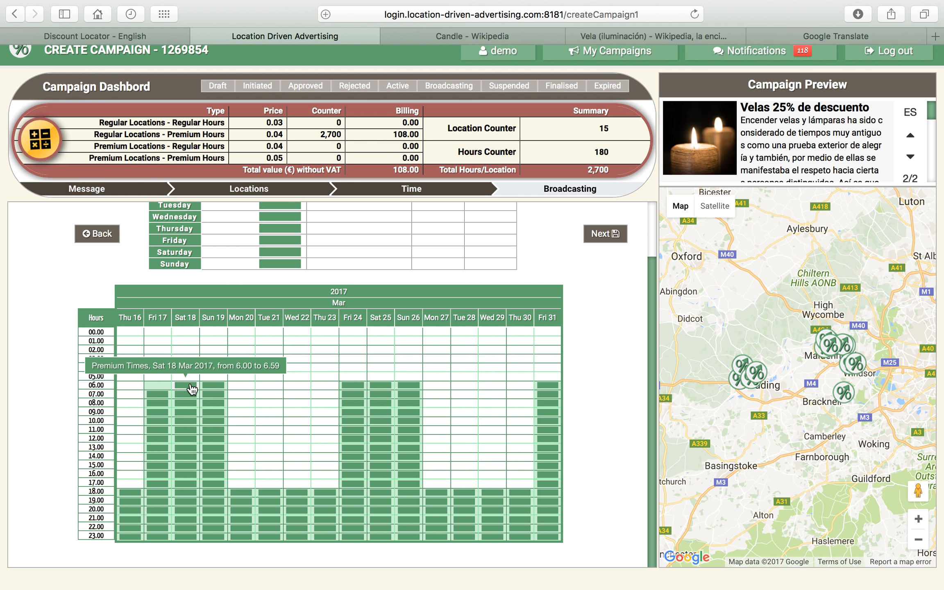
left_click(213, 385)
left_click(352, 386)
left_click(381, 385)
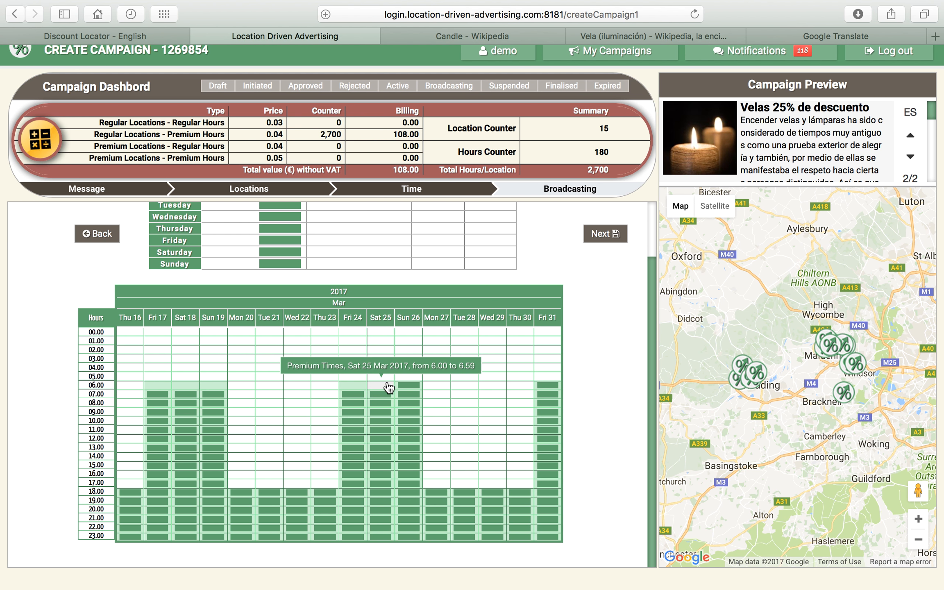
left_click(408, 386)
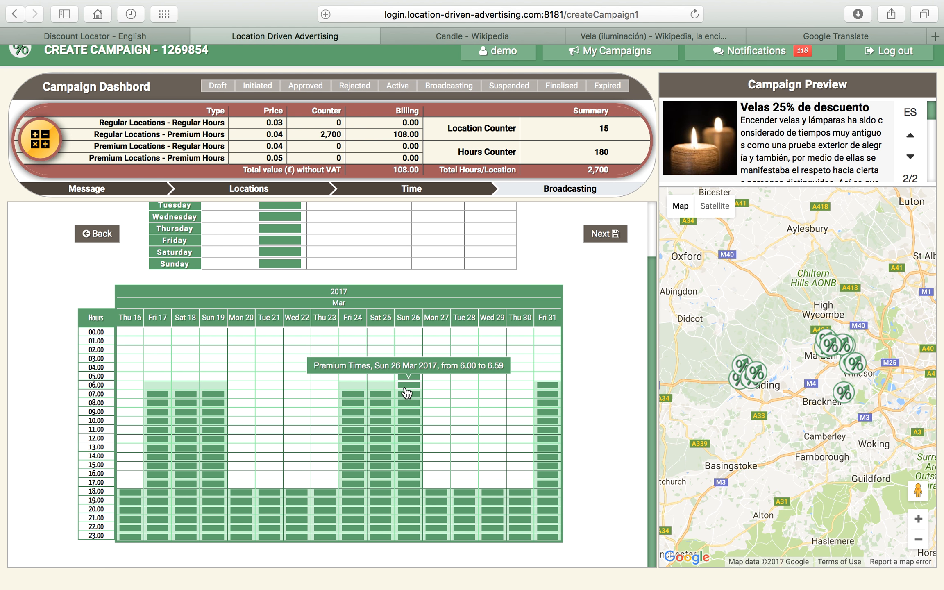
left_click(548, 385)
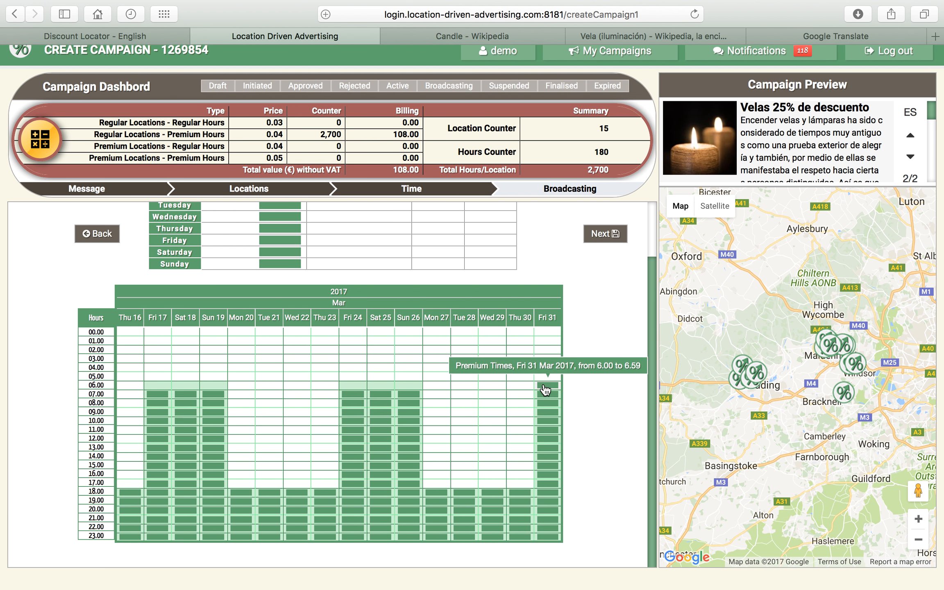
Step: Clear the whole 07:00 and 23:00 hours across all campaign days and recalculate the campaign's billing
left_click(97, 394)
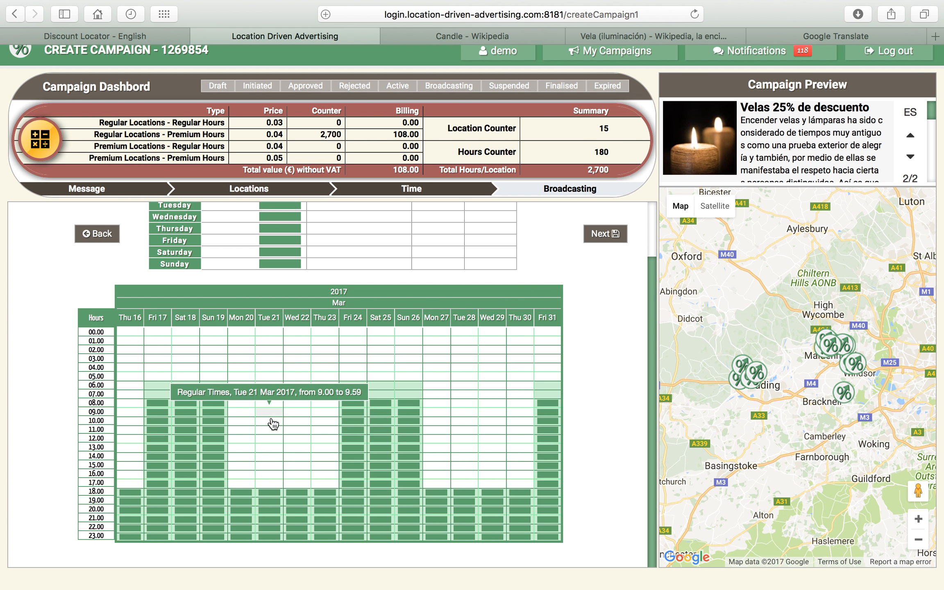
scroll(224, 490, "down", 1)
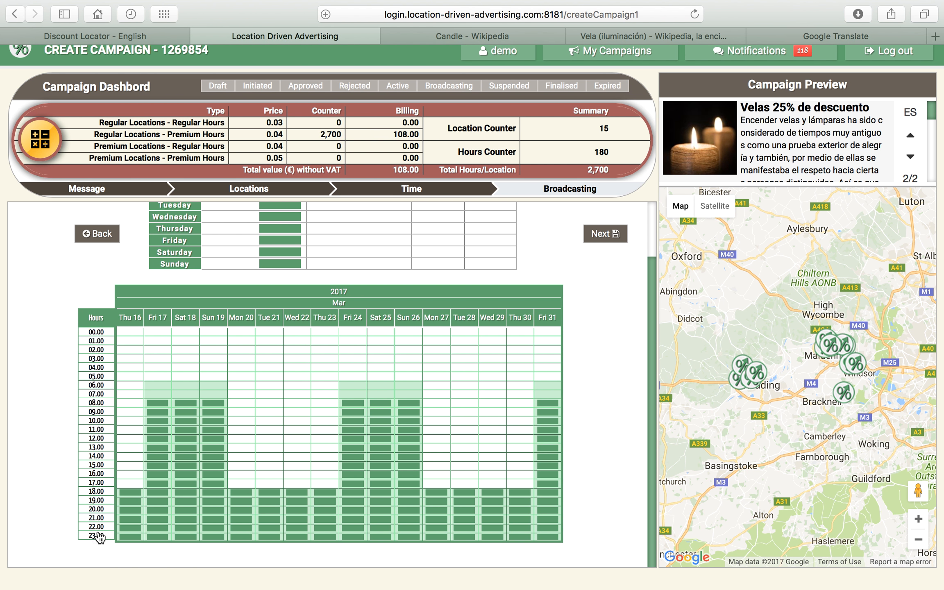
left_click(97, 537)
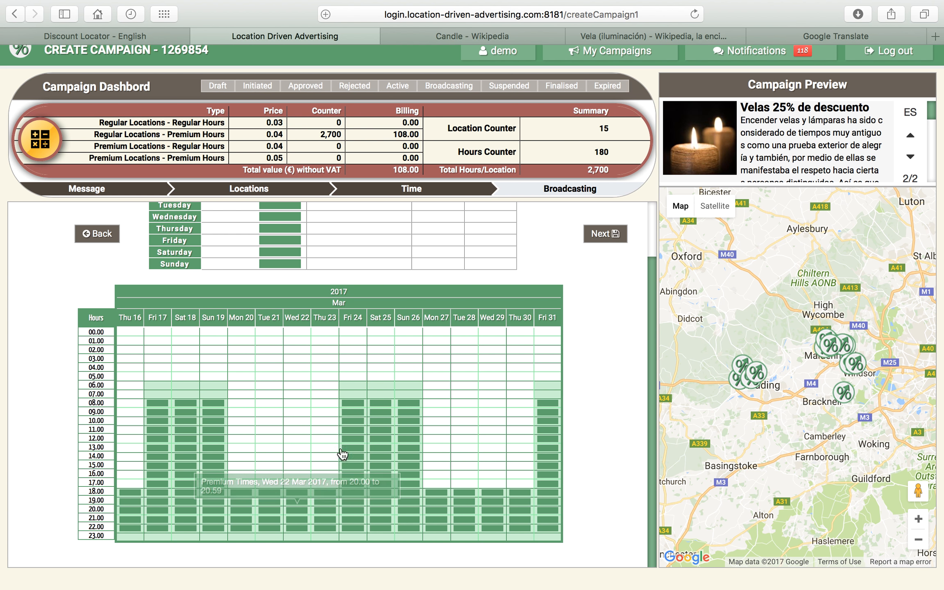
left_click(33, 139)
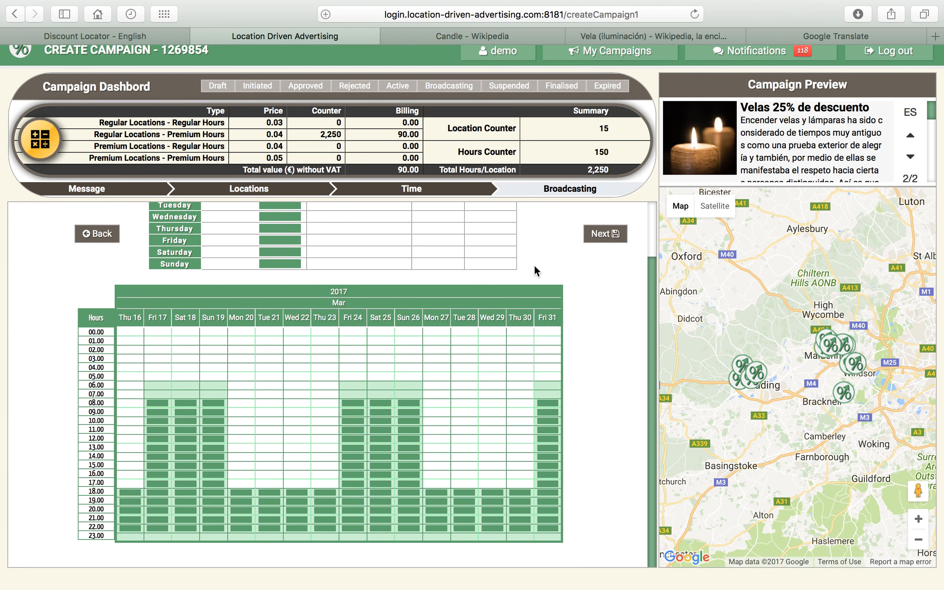
Step: Save the broadcasting schedule and initiate the campaign instead of keeping it as a draft
left_click(601, 235)
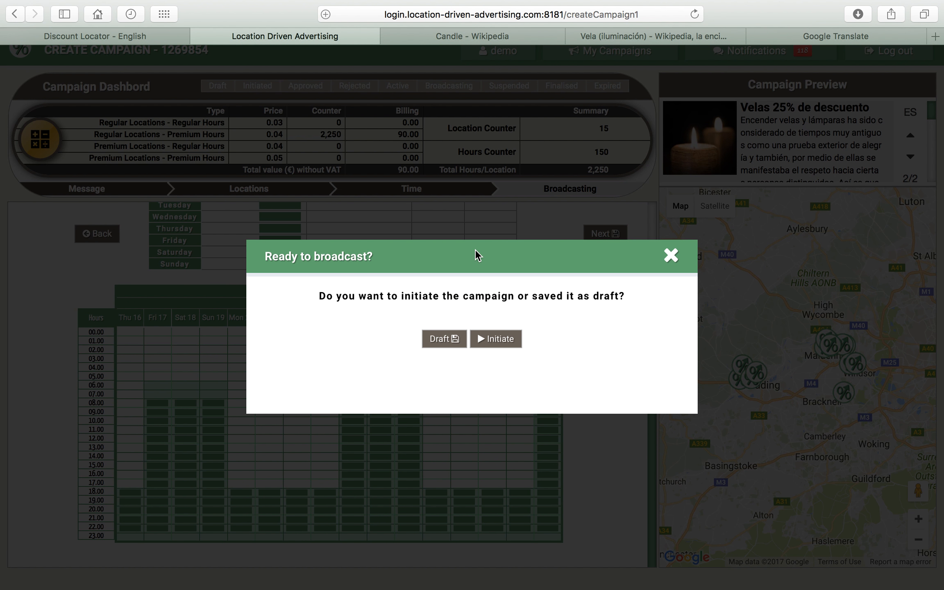
scroll(457, 264, "up", 1)
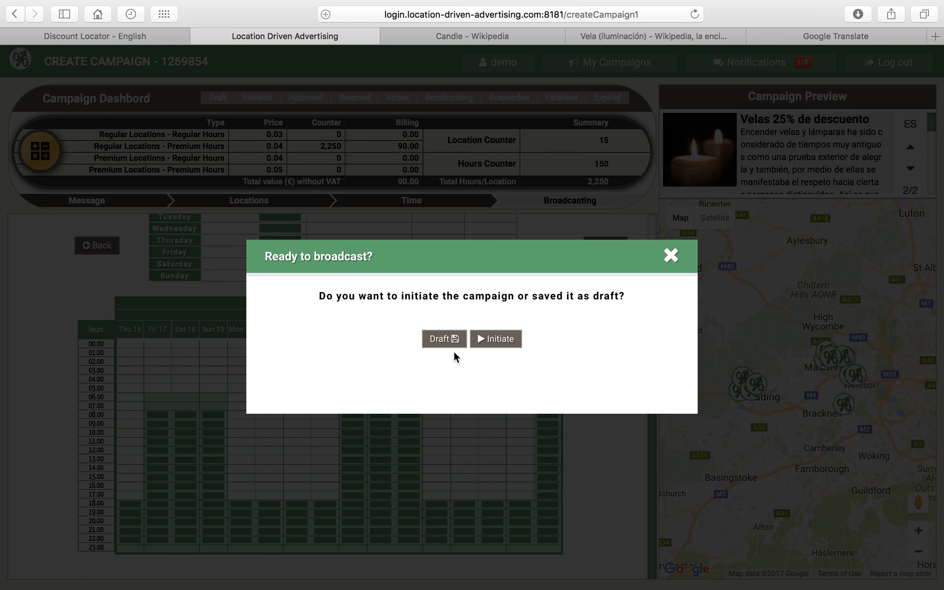
scroll(461, 338, "up", 1)
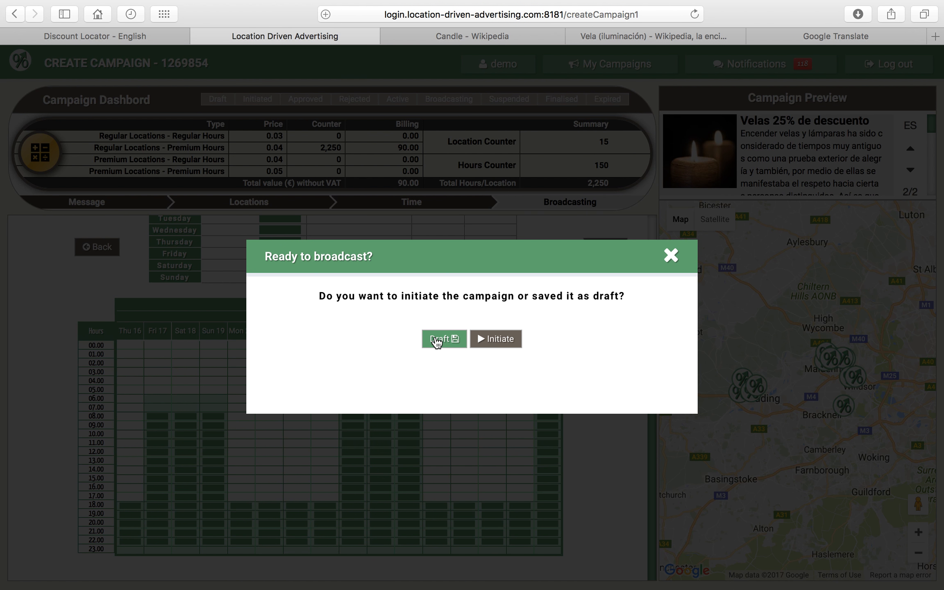
left_click(497, 339)
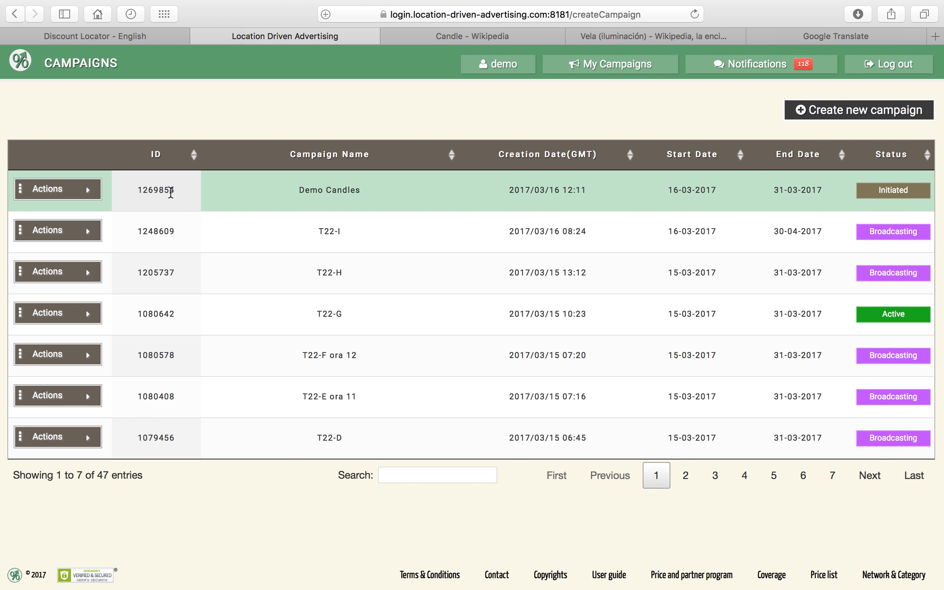
mouse_move(88, 196)
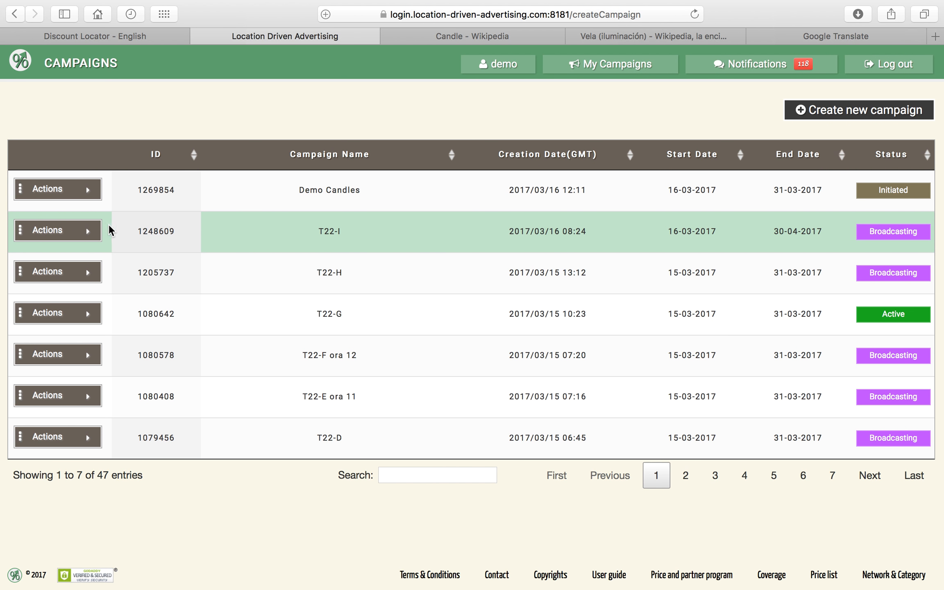
left_click(109, 232)
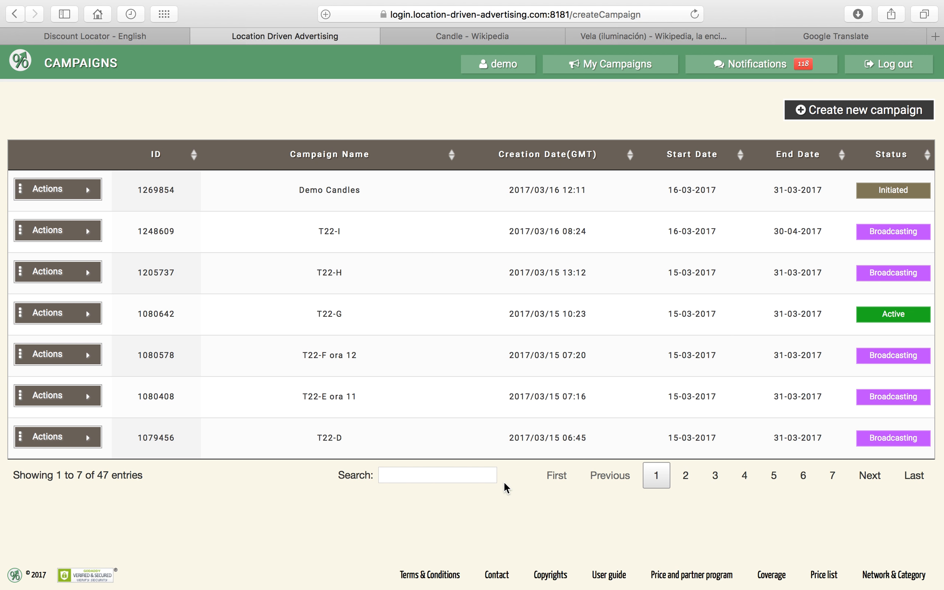
Step: Open the site's contact page and view the company address and support contact details
left_click(506, 579)
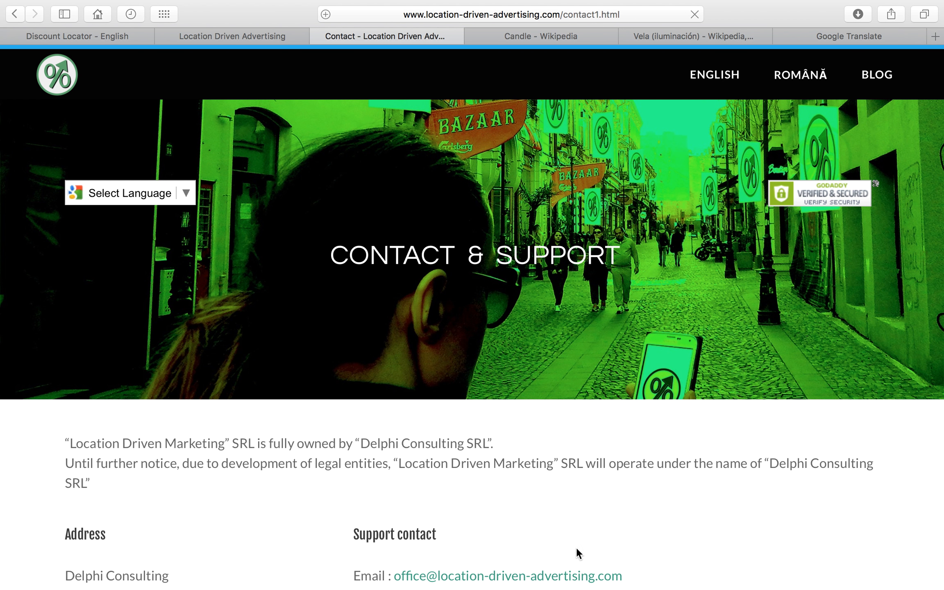
scroll(550, 504, "down", 5)
mouse_move(588, 583)
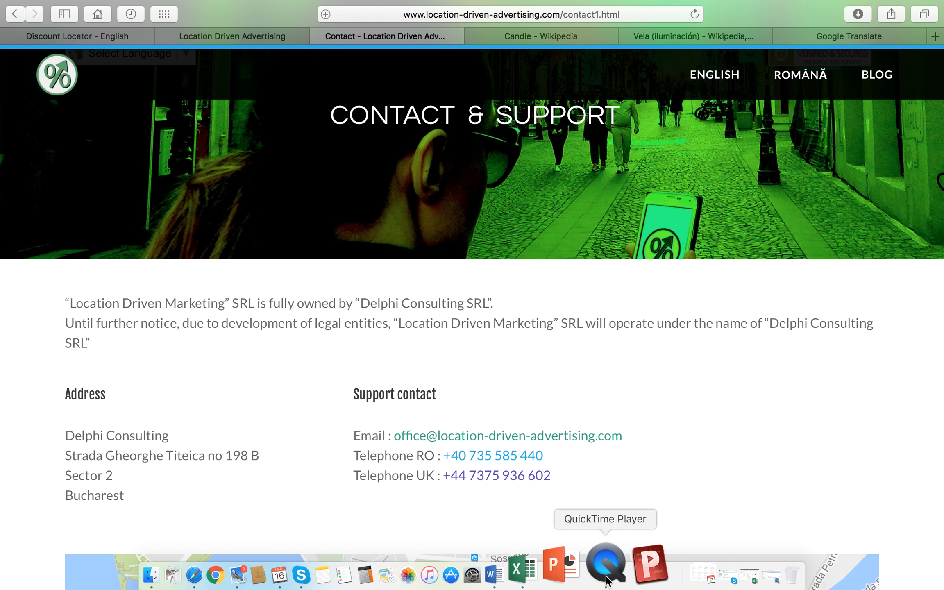
right_click(607, 582)
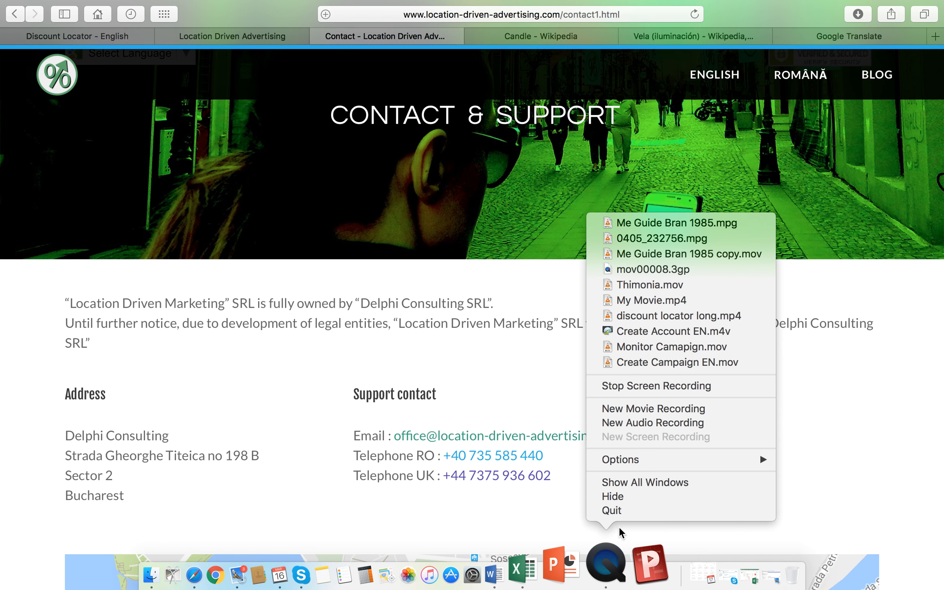